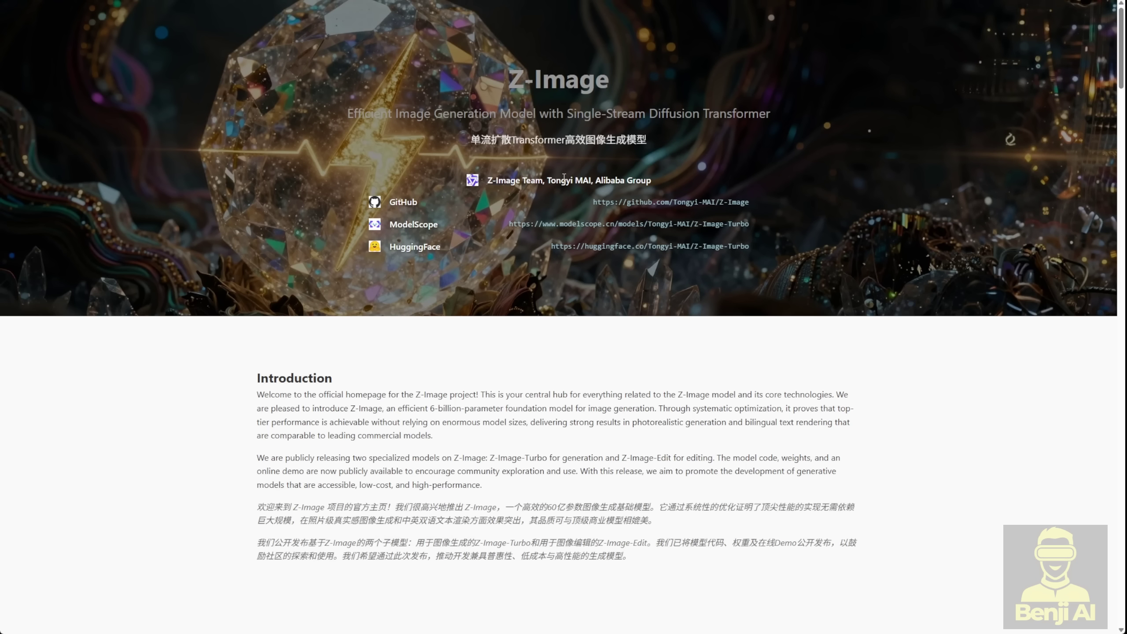
Scroll the Z-Image homepage down to the Core Features speed, size and VRAM figures.
scroll(564, 177, down, 8)
scroll(338, 235, down, 6)
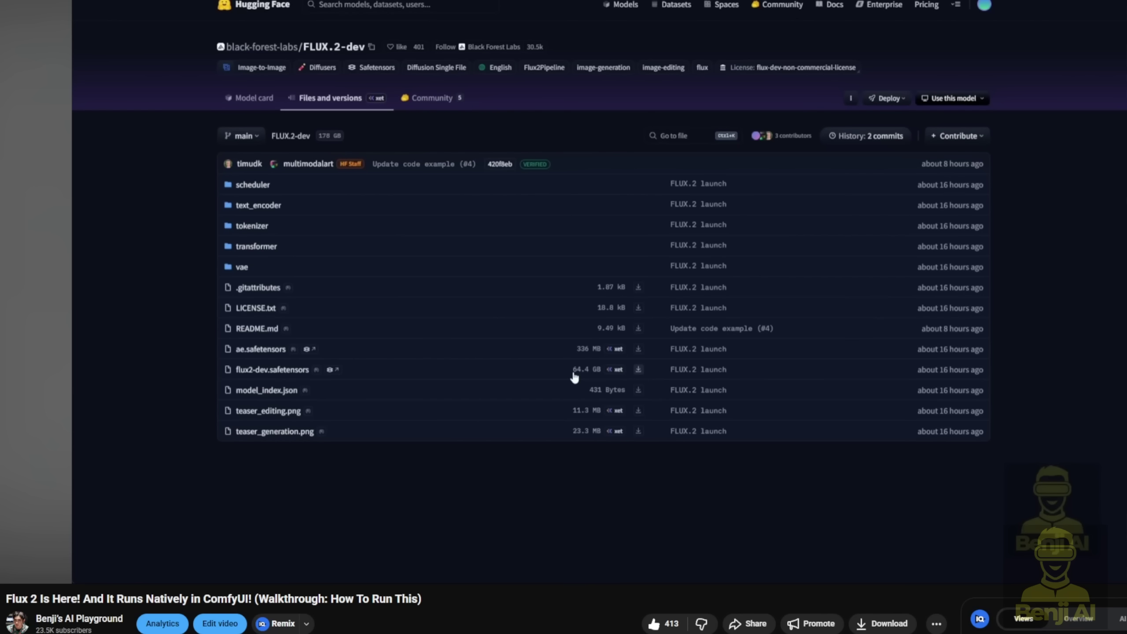
Pause the Flux 2 walkthrough video on the FLUX.2-dev files listing.
key(space)
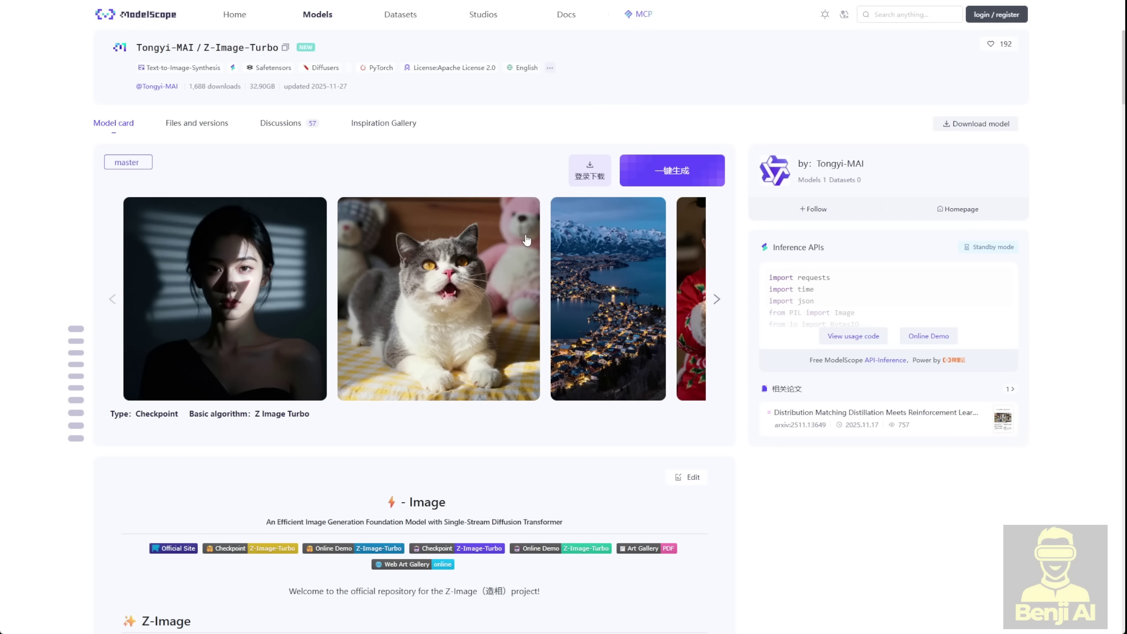
Scroll the Z-Image-Turbo model card past Model Zoo and Showcase to the leaderboard and Quick Start.
scroll(526, 240, down, 10)
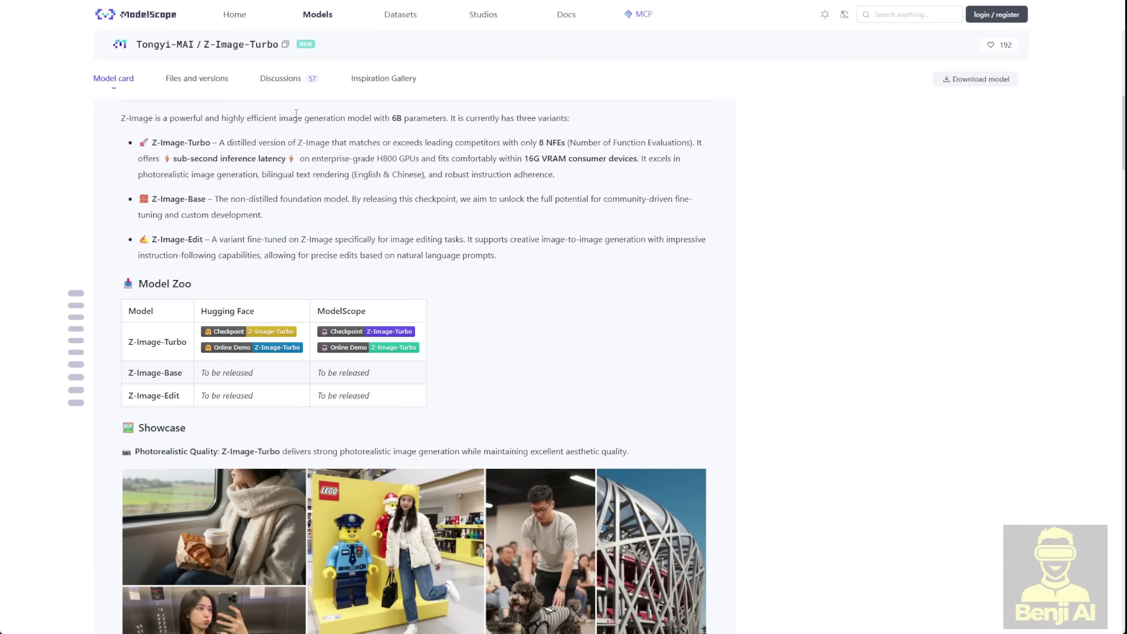
scroll(466, 267, down, 3)
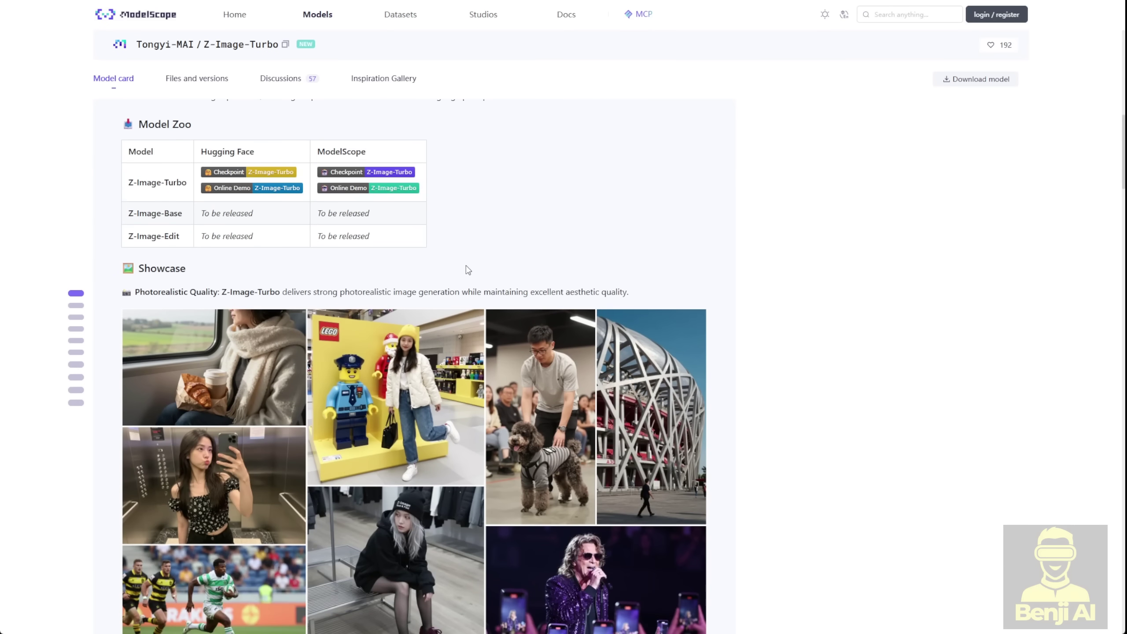
scroll(468, 270, down, 2)
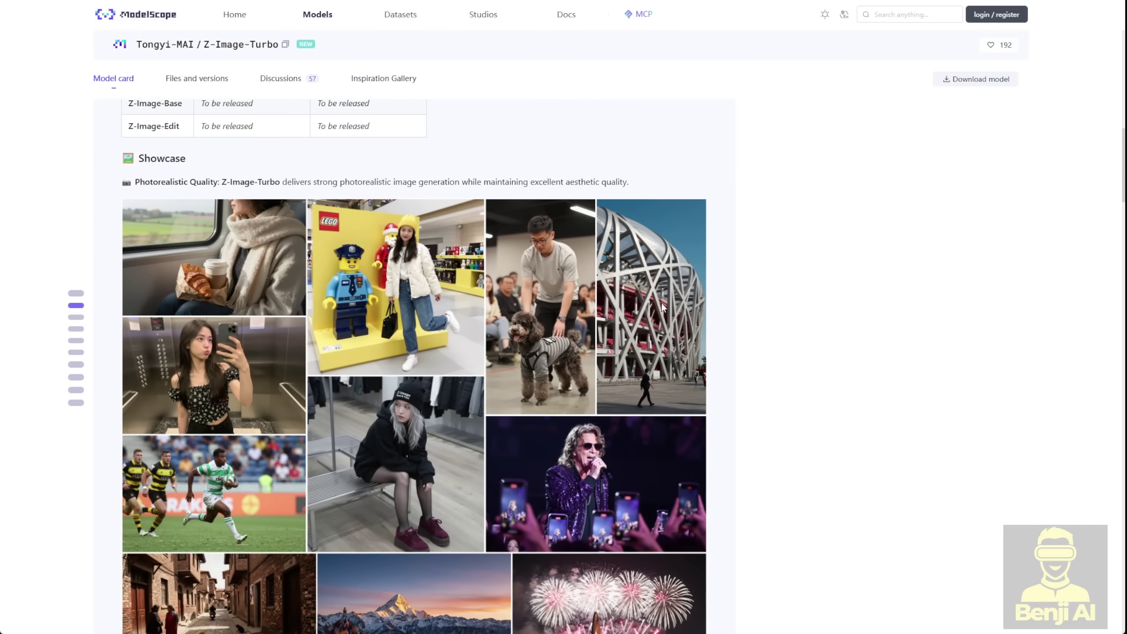
scroll(664, 306, down, 3)
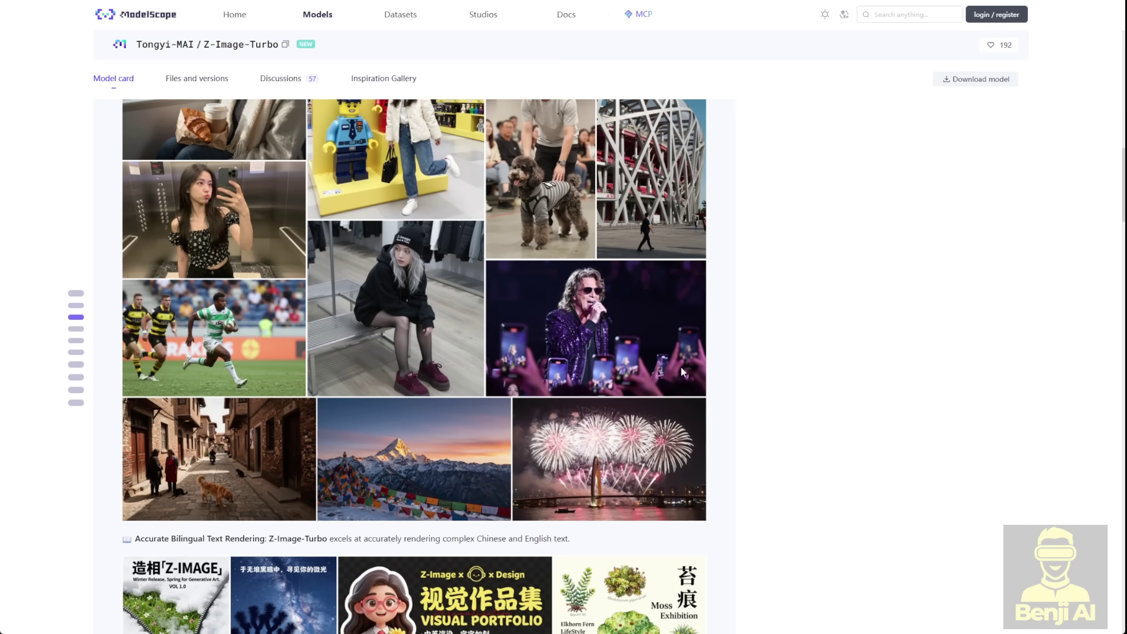
scroll(664, 373, up, 2)
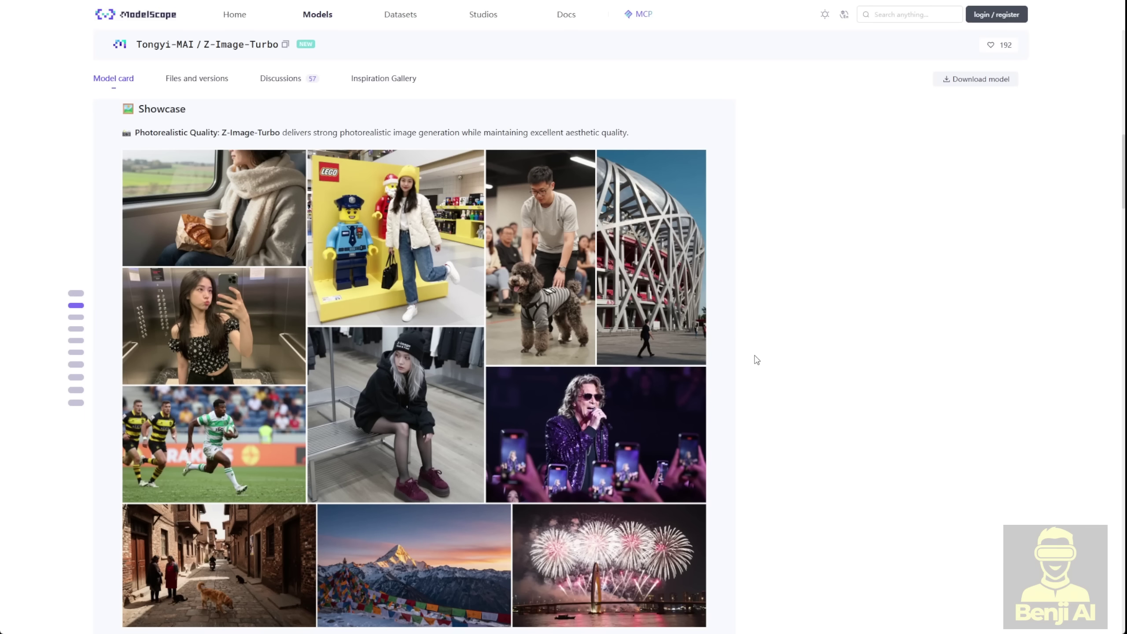
scroll(756, 360, down, 3)
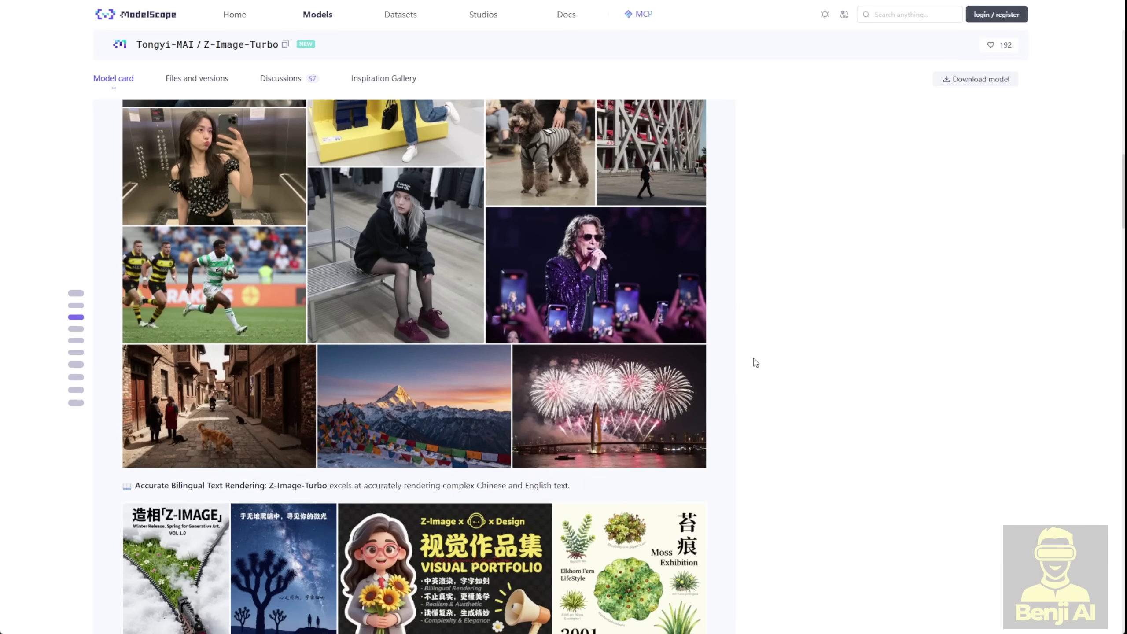
scroll(756, 362, down, 4)
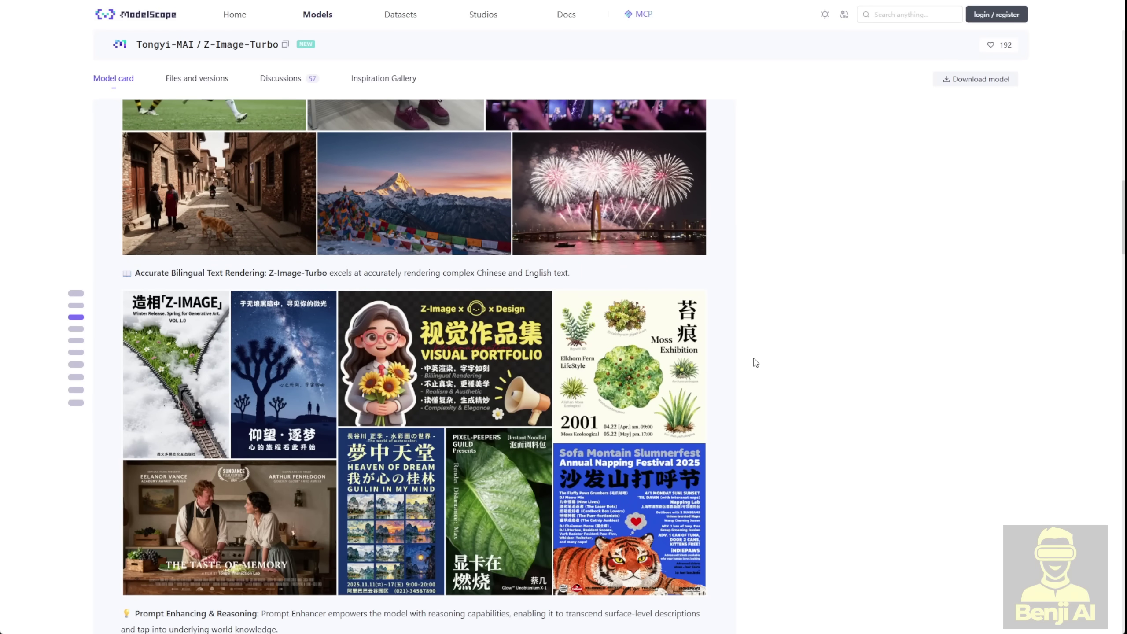
scroll(756, 363, down, 1)
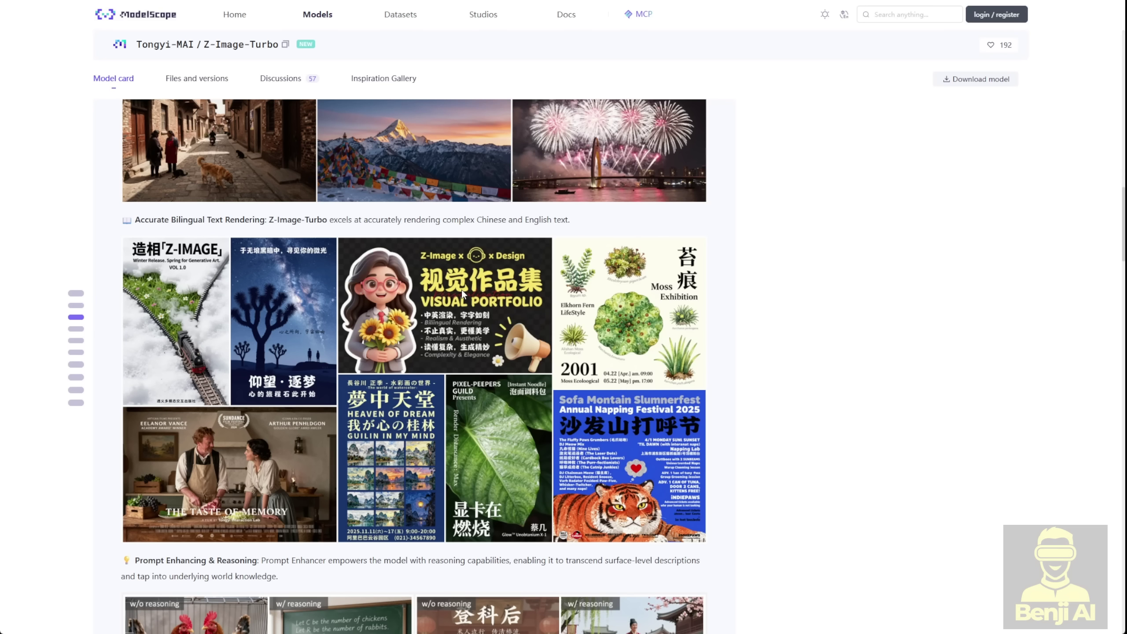
scroll(309, 364, down, 15)
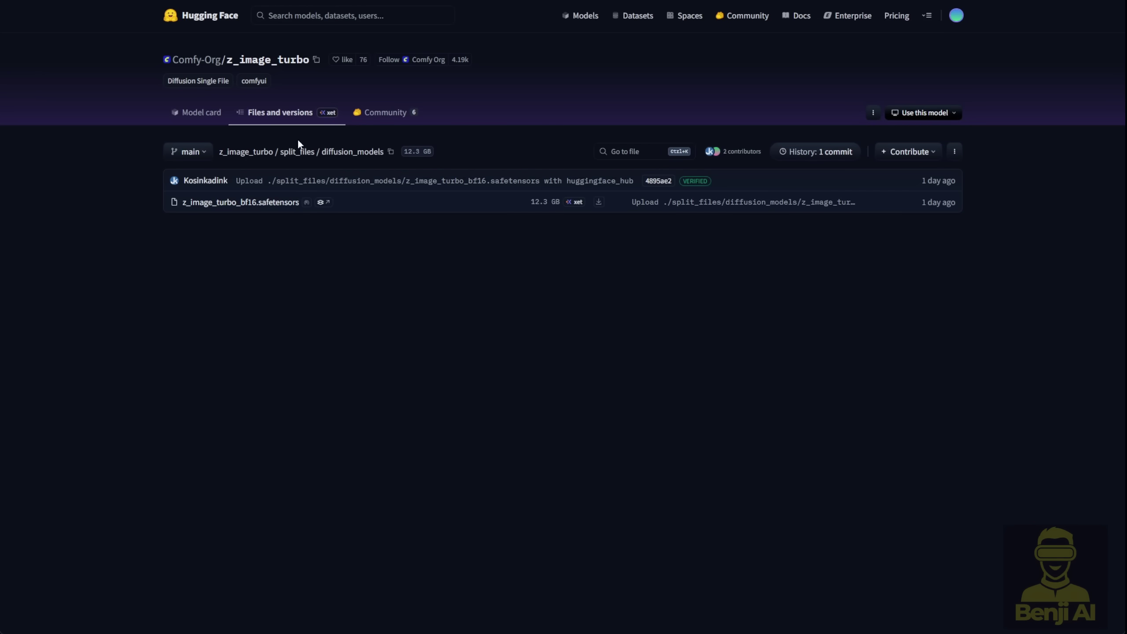
Return to the z_image_turbo repository root, open split_files, and mark the unreleased Z-Image-Edit row.
click(258, 155)
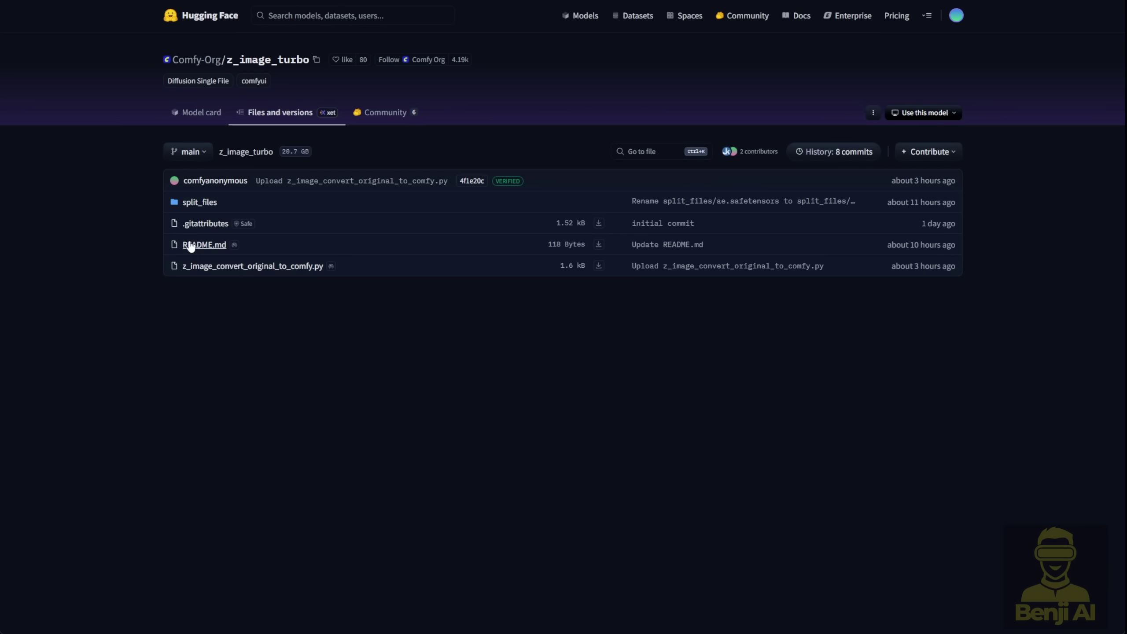
click(195, 208)
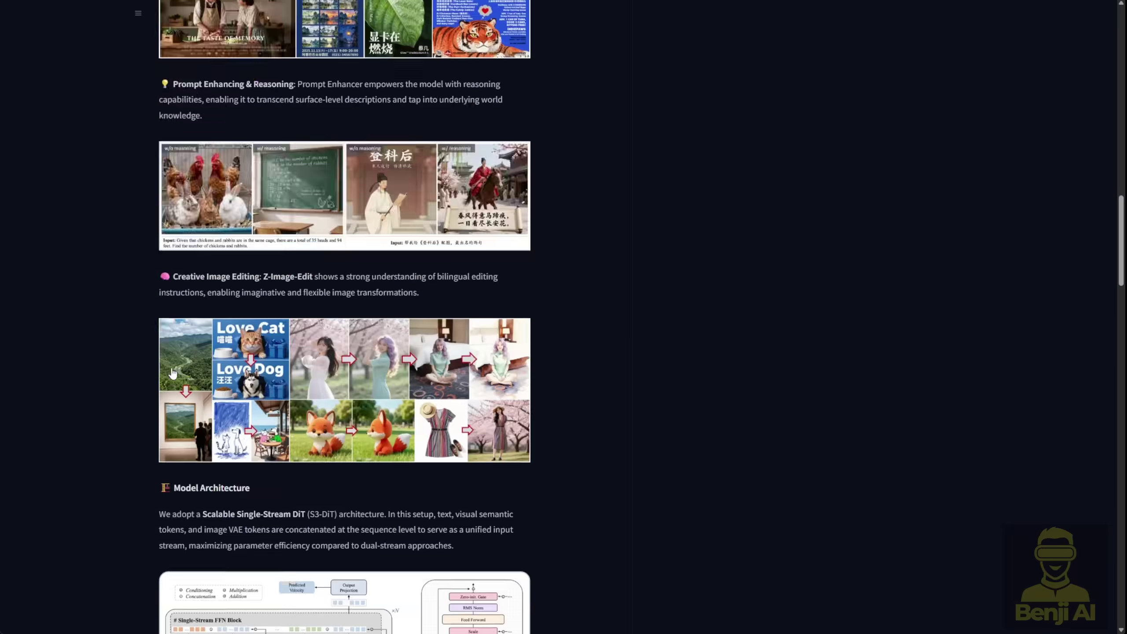
scroll(176, 359, up, 10)
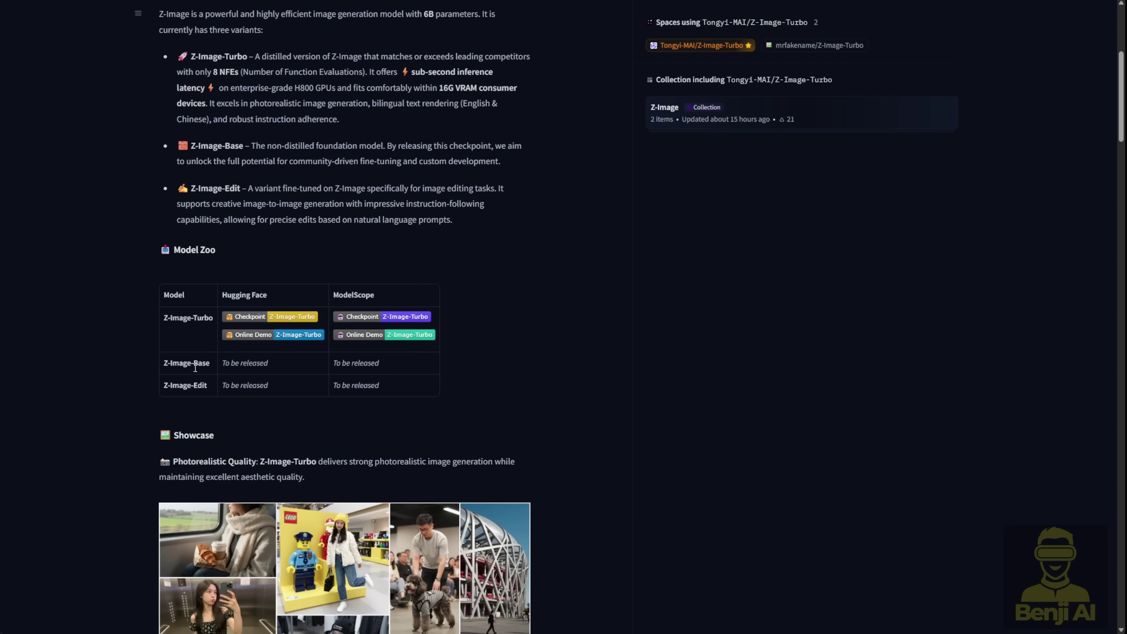
triple_click(164, 387)
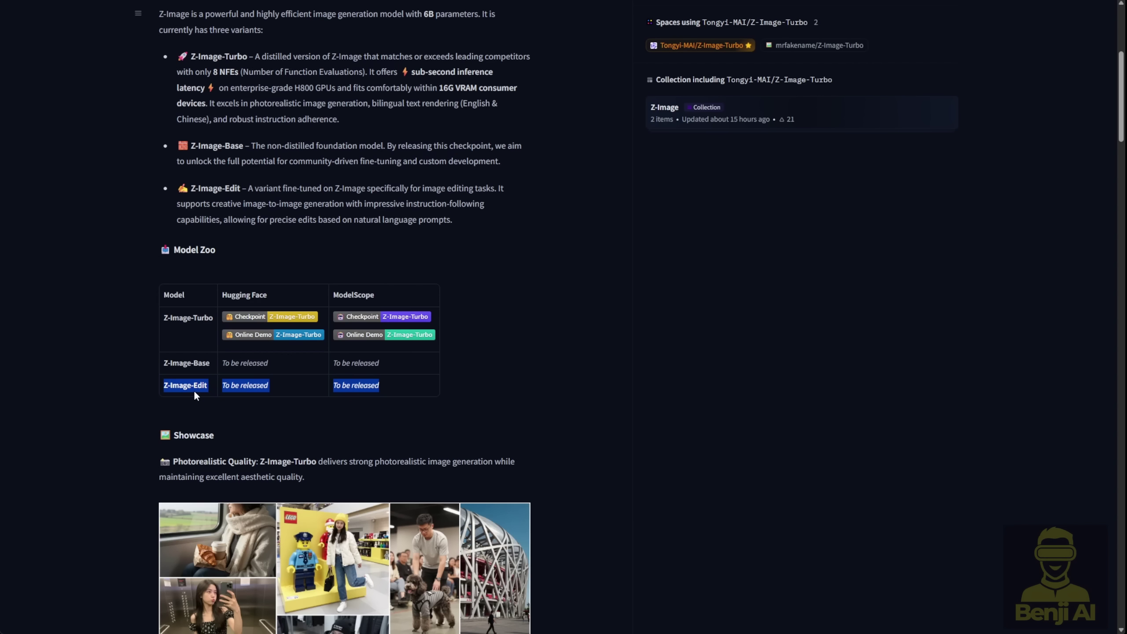
scroll(193, 389, down, 10)
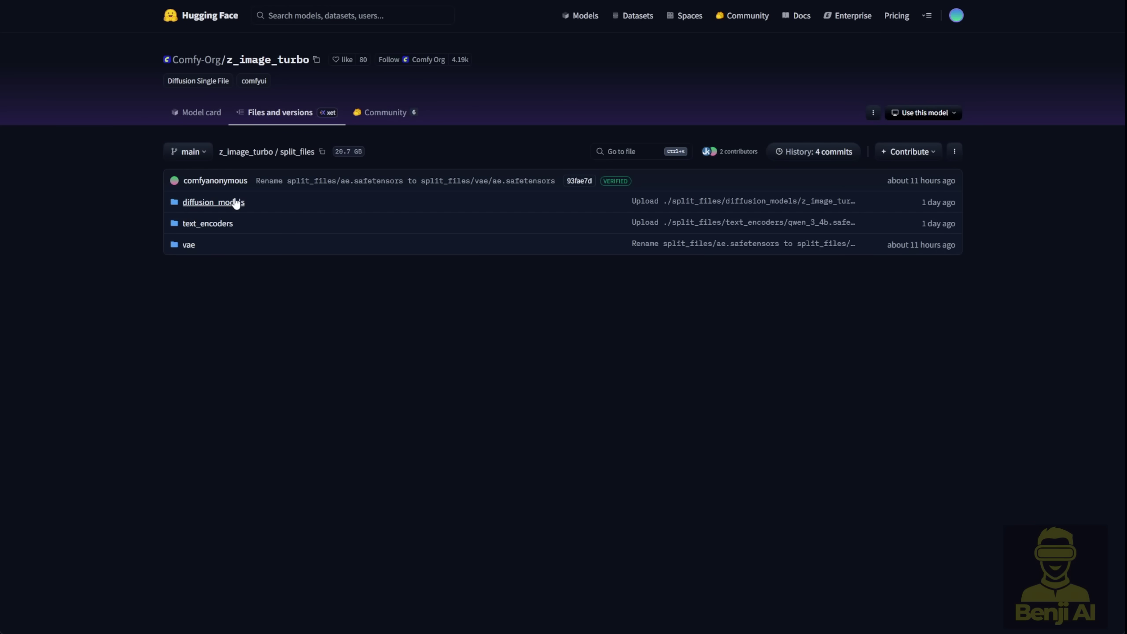
Browse the diffusion_models and text_encoders folders, then open vae containing ae.safetensors.
click(236, 204)
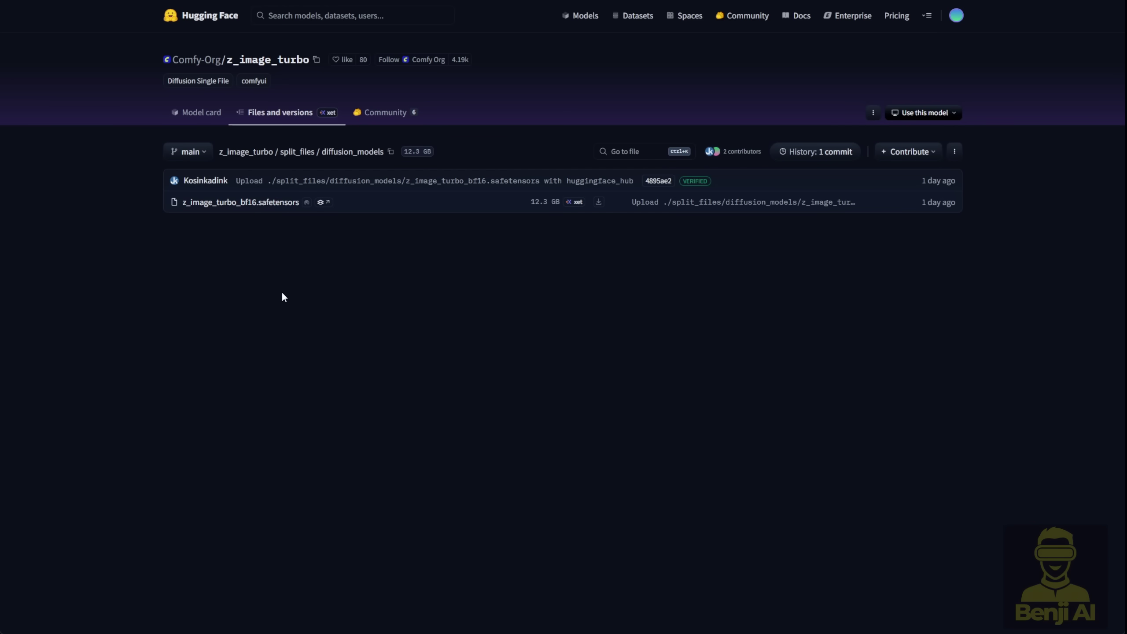
click(296, 151)
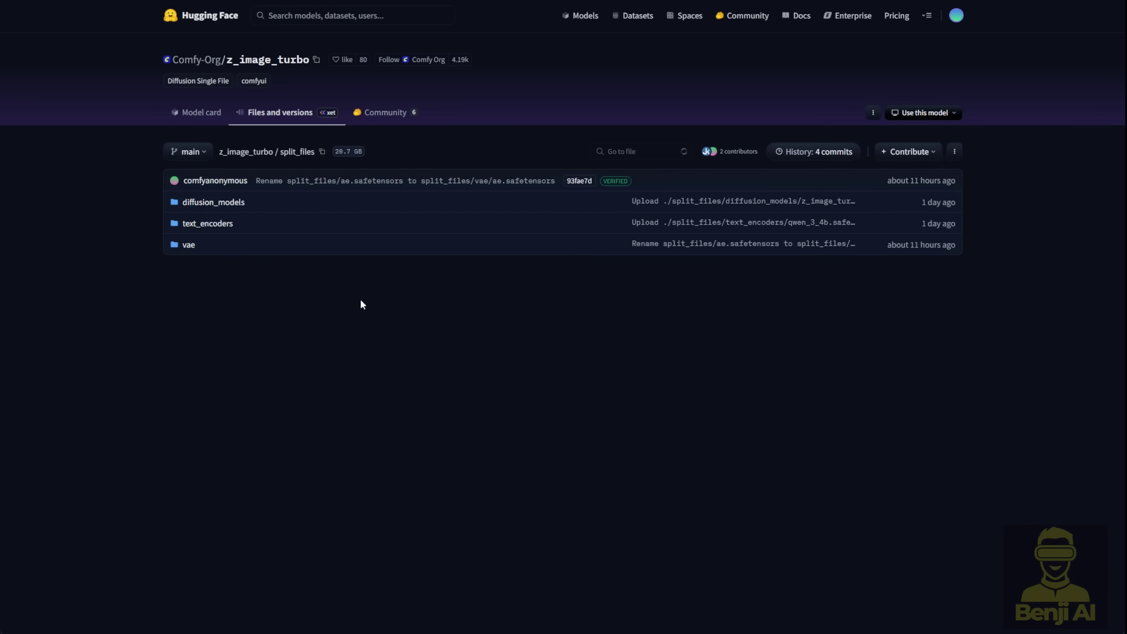
click(222, 228)
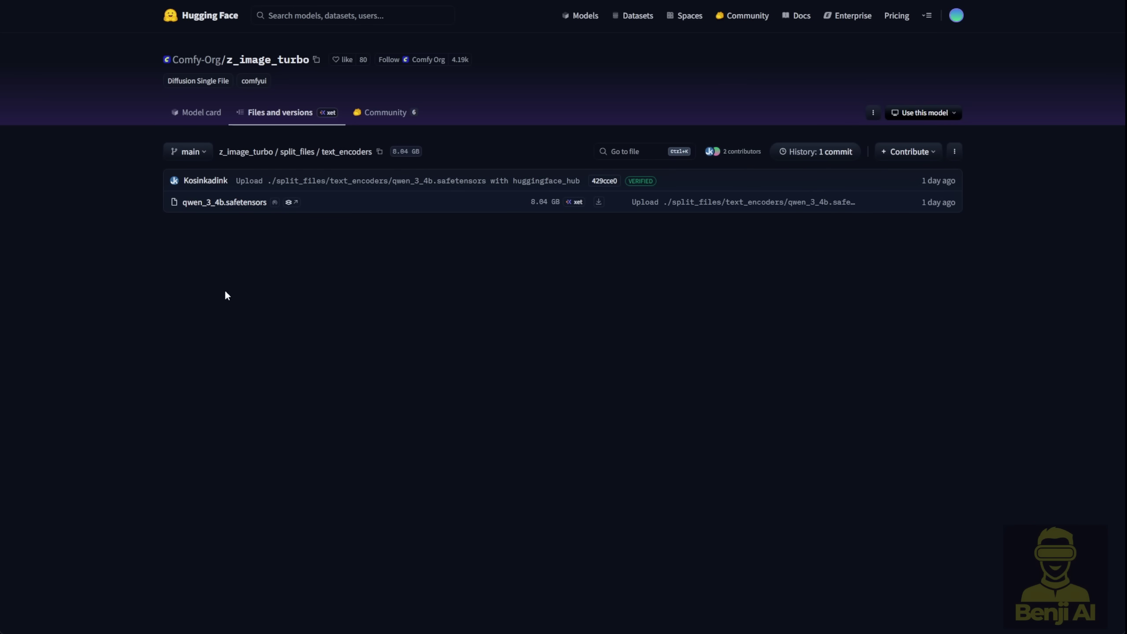
click(296, 151)
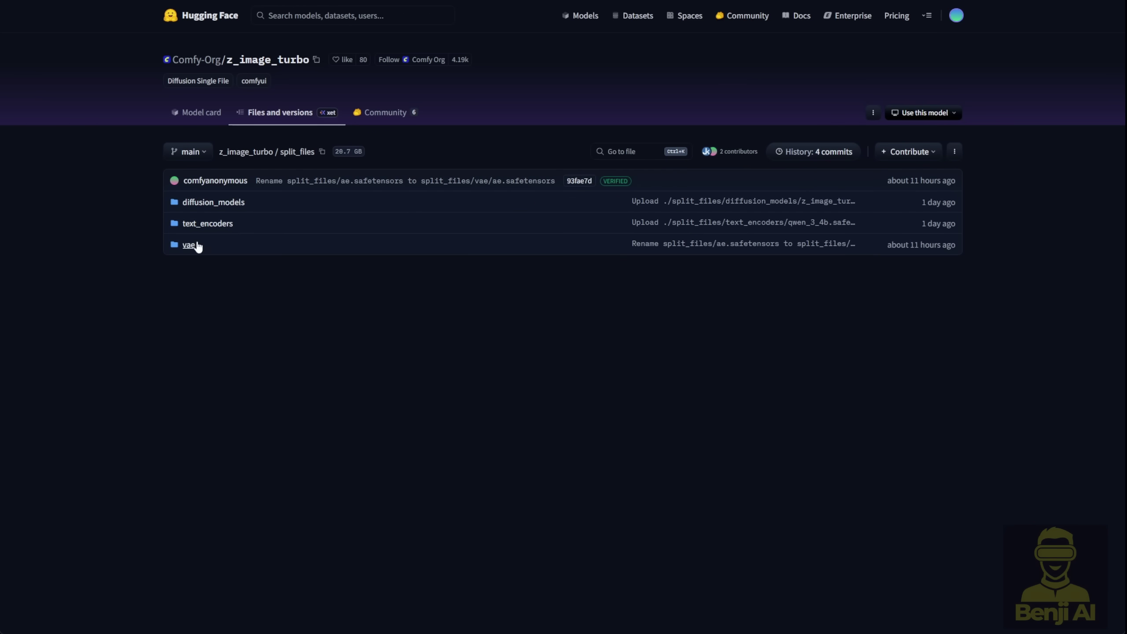
click(194, 246)
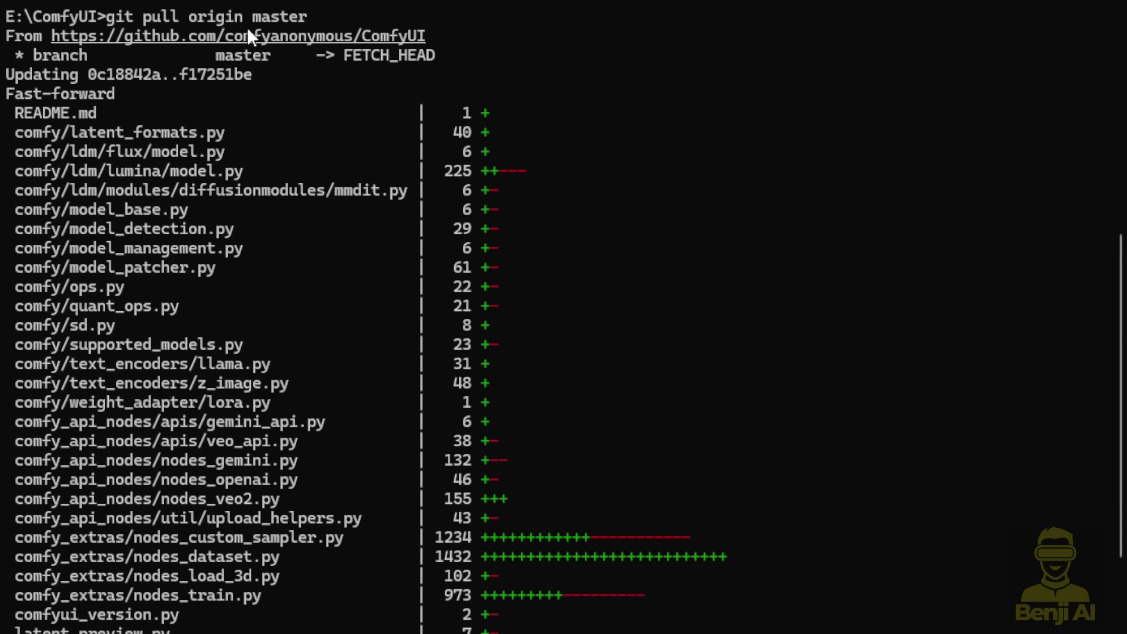
Highlight the newly added z_image.py file in the git pull output.
scroll(409, 521, down, 4)
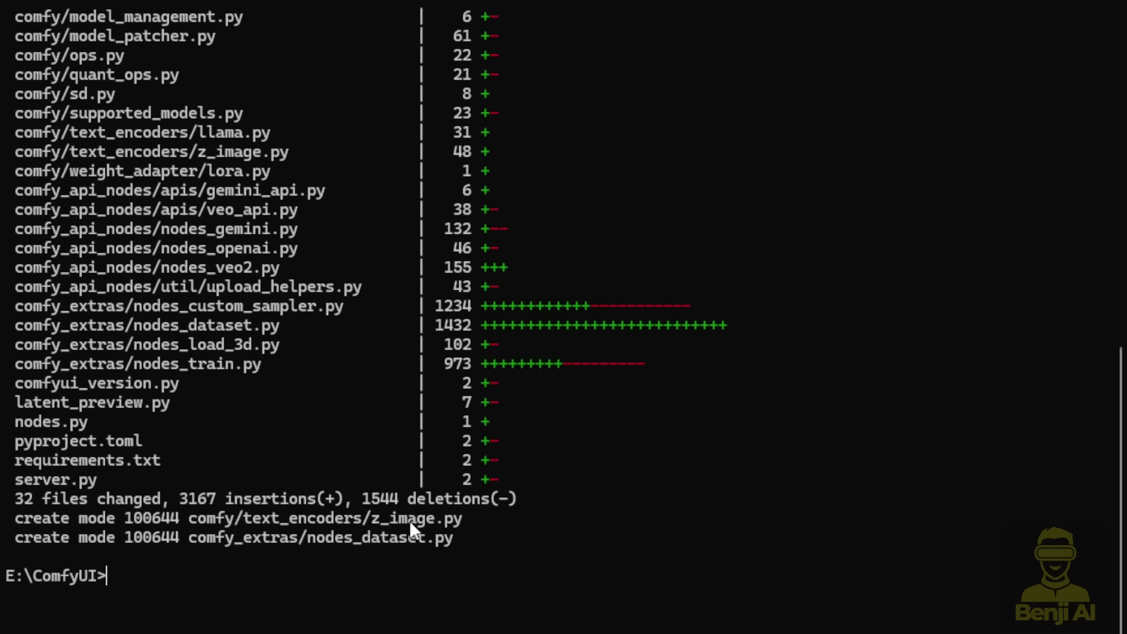
drag(467, 521, 371, 524)
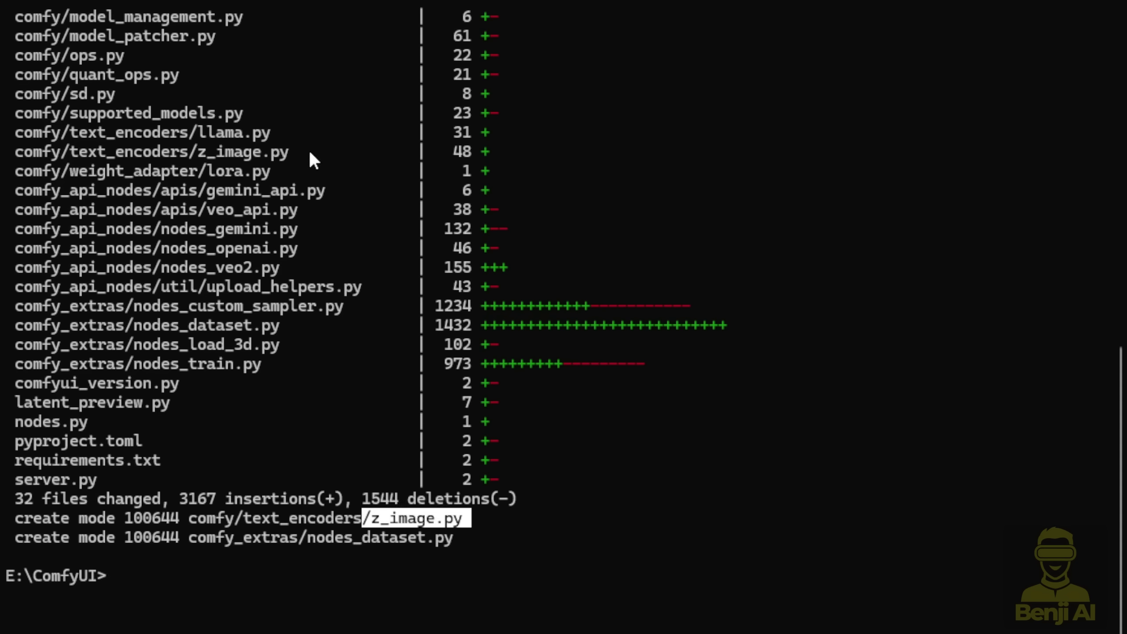
key(ctrl+c)
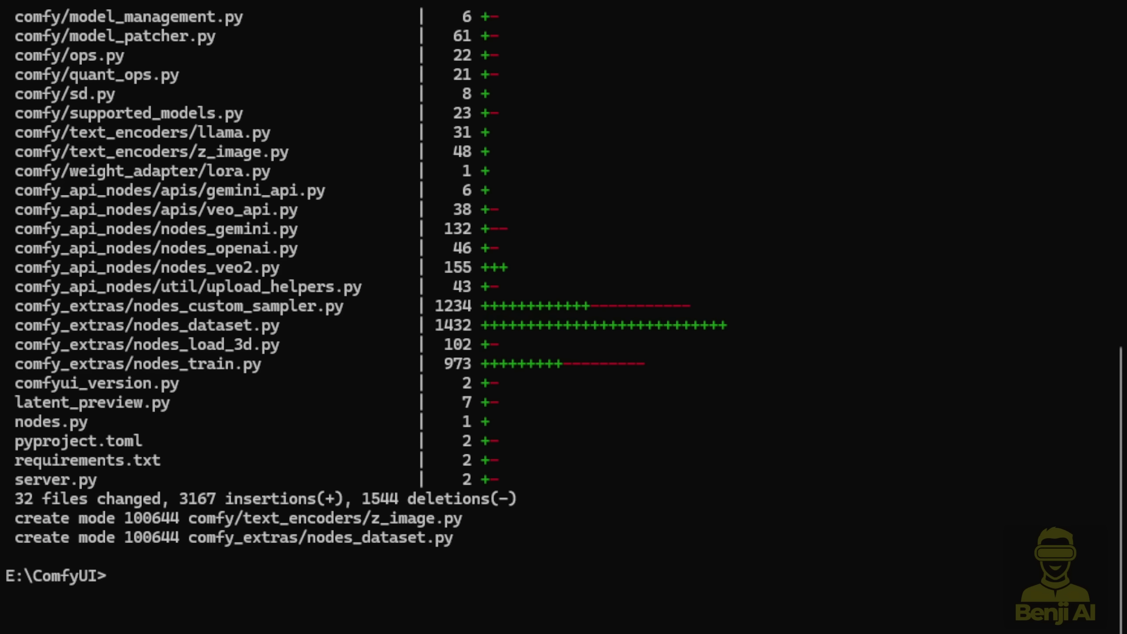
Activate the comfyui conda environment and launch ComfyUI with python main.py.
text(conda activate comfyui)
key(Return)
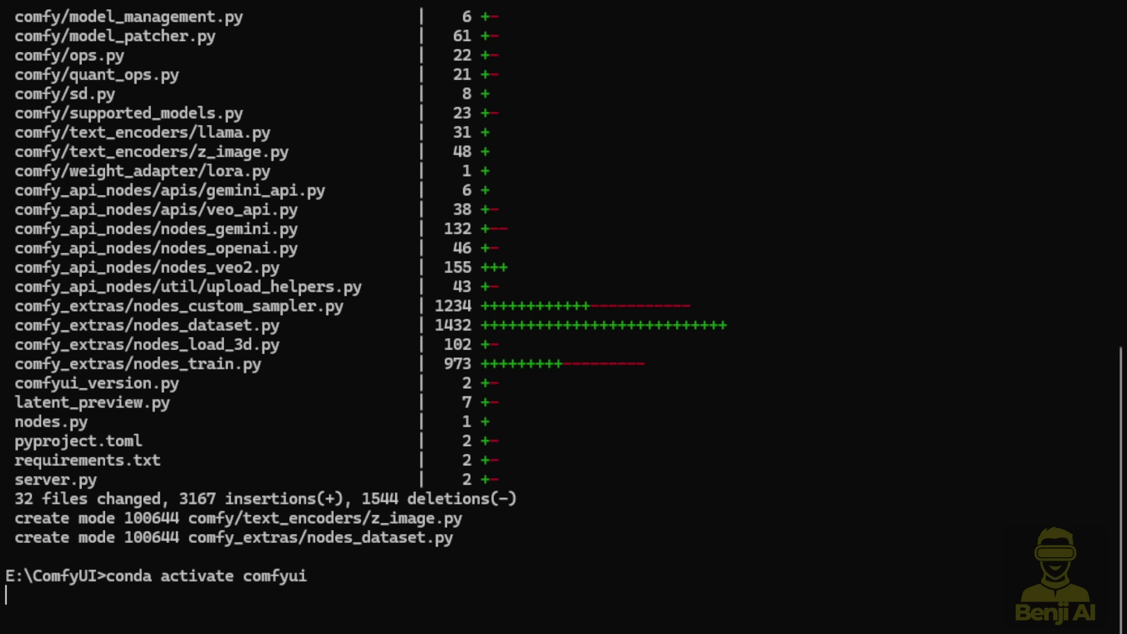
text(python main.py)
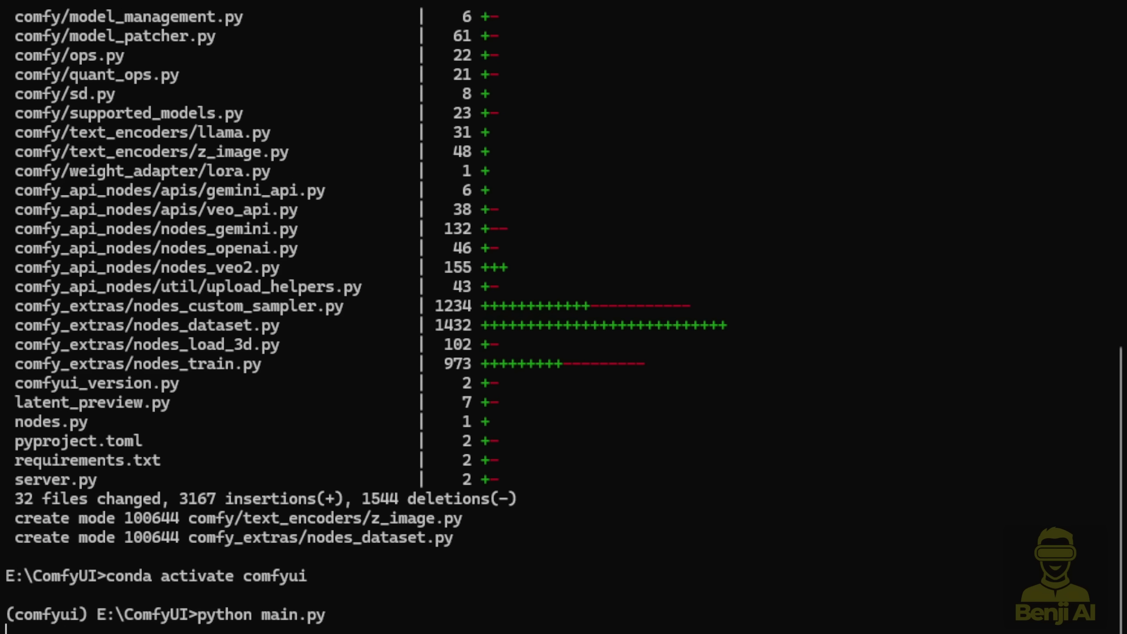
key(Return)
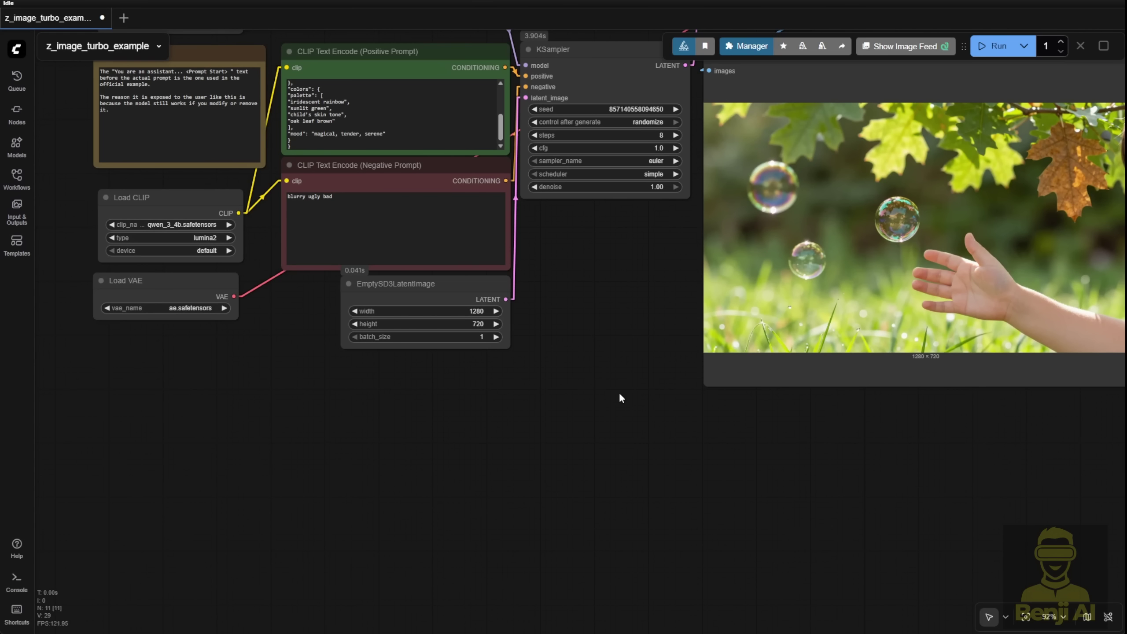
Pan and zoom the Z-Image Turbo workflow to reveal the model loader nodes.
drag(619, 397, 563, 540)
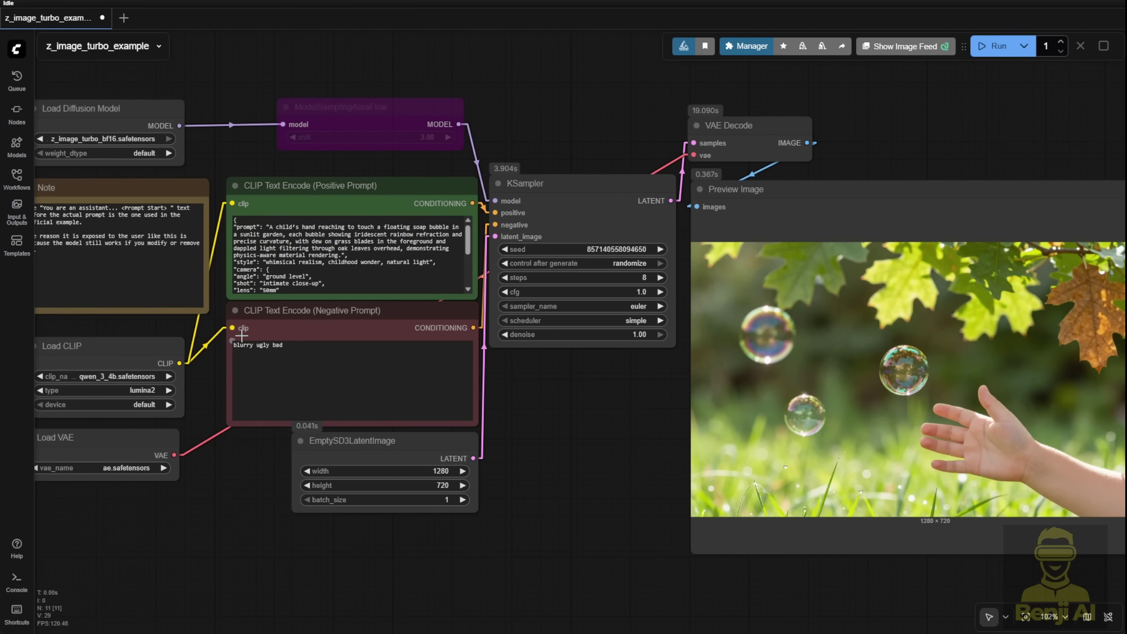
scroll(217, 332, up, 4)
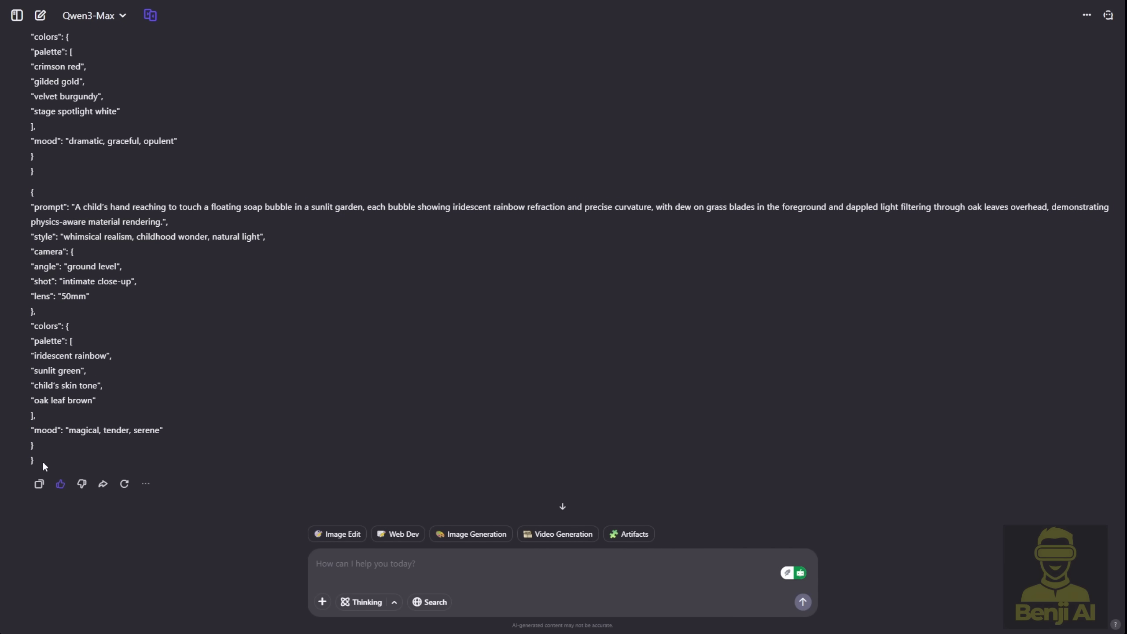
Select the crimson-dress dancer JSON prompt in the Qwen chat for copying.
scroll(12, 334, up, 3)
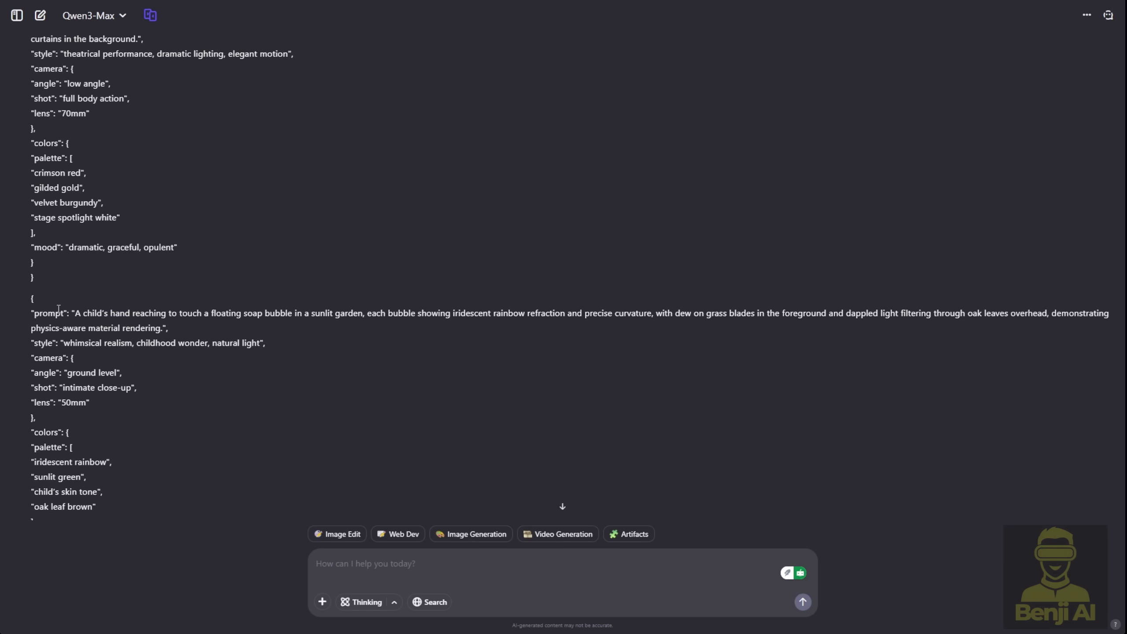
drag(51, 276, 66, 129)
scroll(106, 182, up, 1)
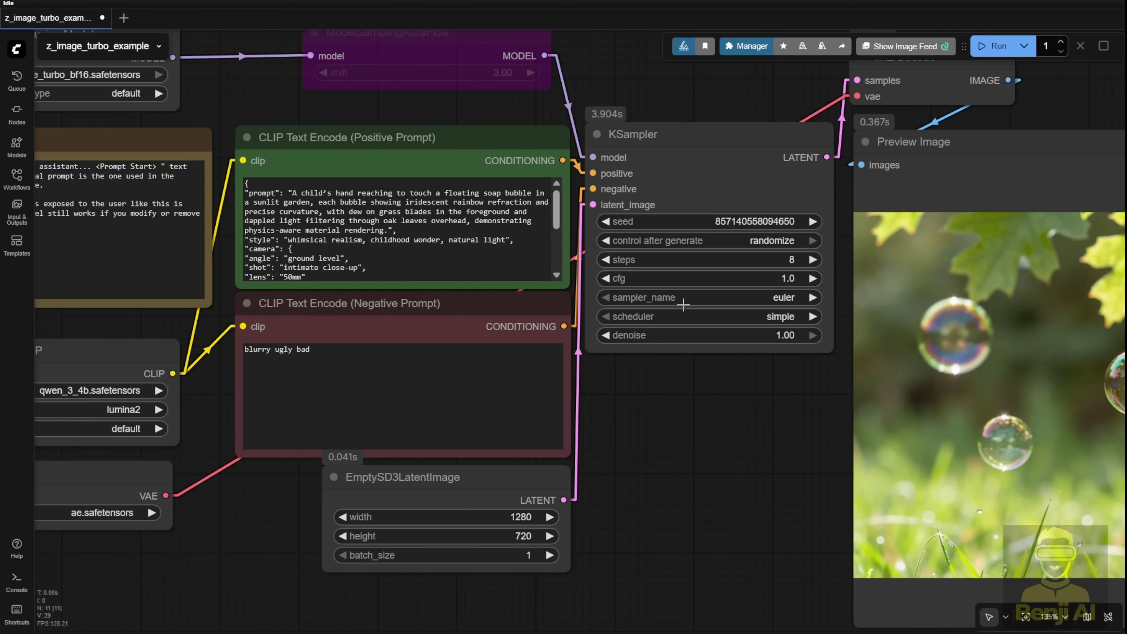
scroll(674, 404, down, 2)
Pan around the workflow to inspect the model, Load CLIP and VAE loader nodes.
drag(674, 404, 413, 320)
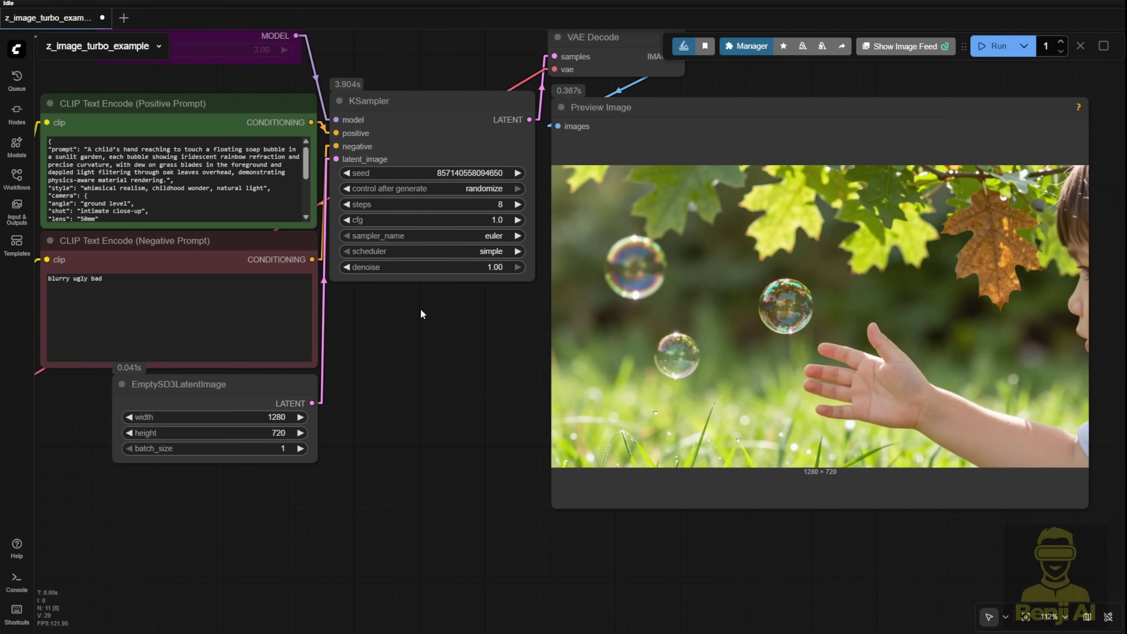
scroll(422, 314, down, 2)
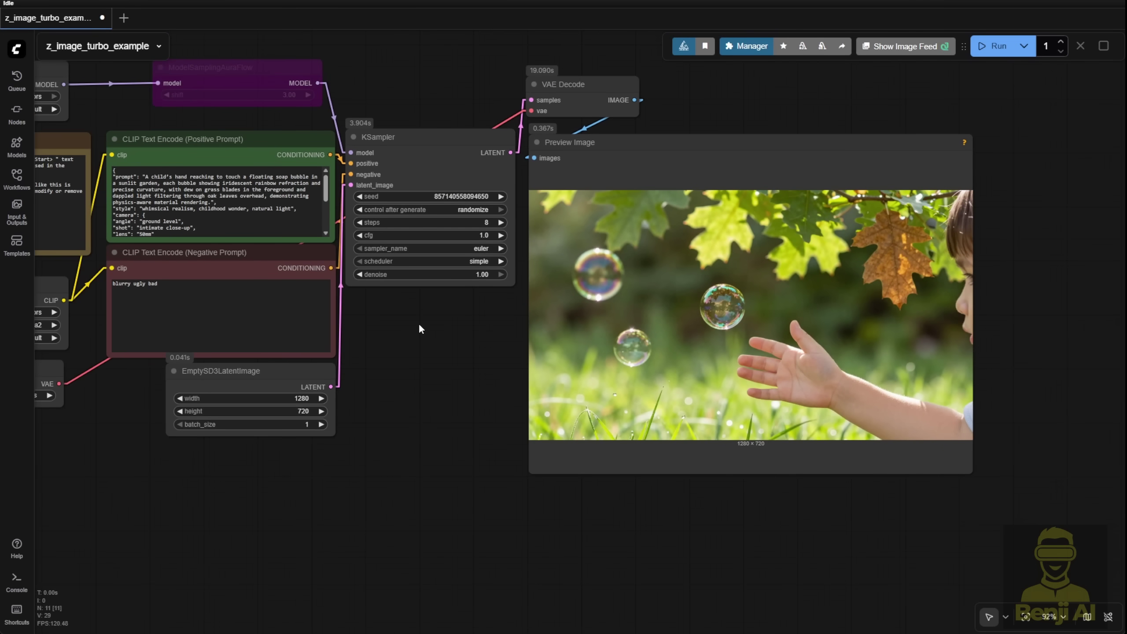
drag(419, 322, 520, 397)
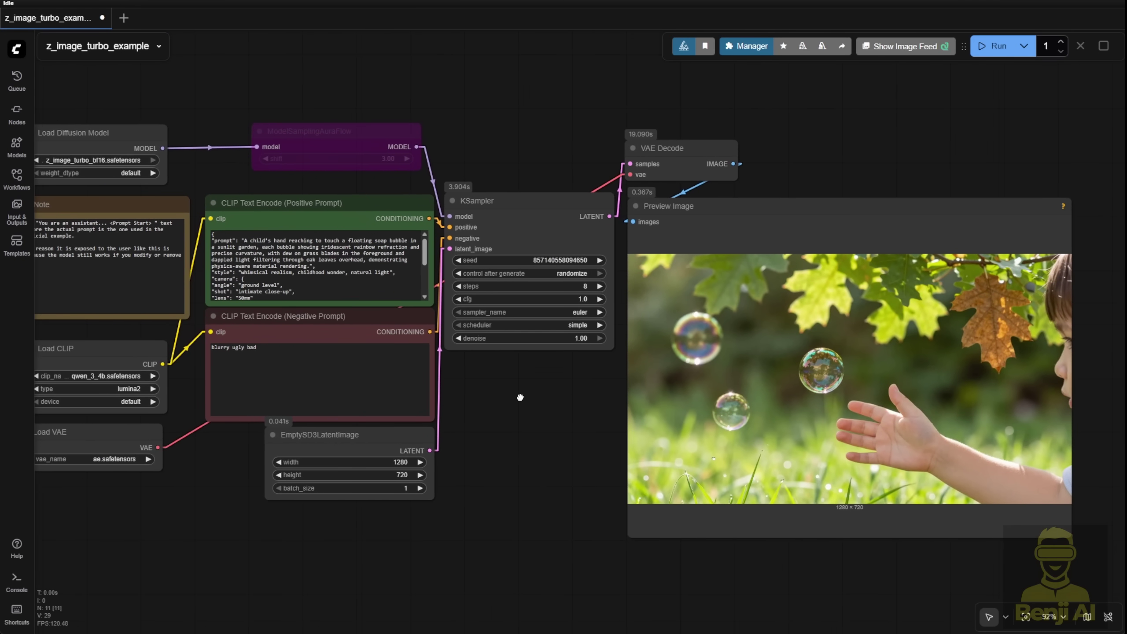
click(80, 382)
scroll(80, 382, up, 6)
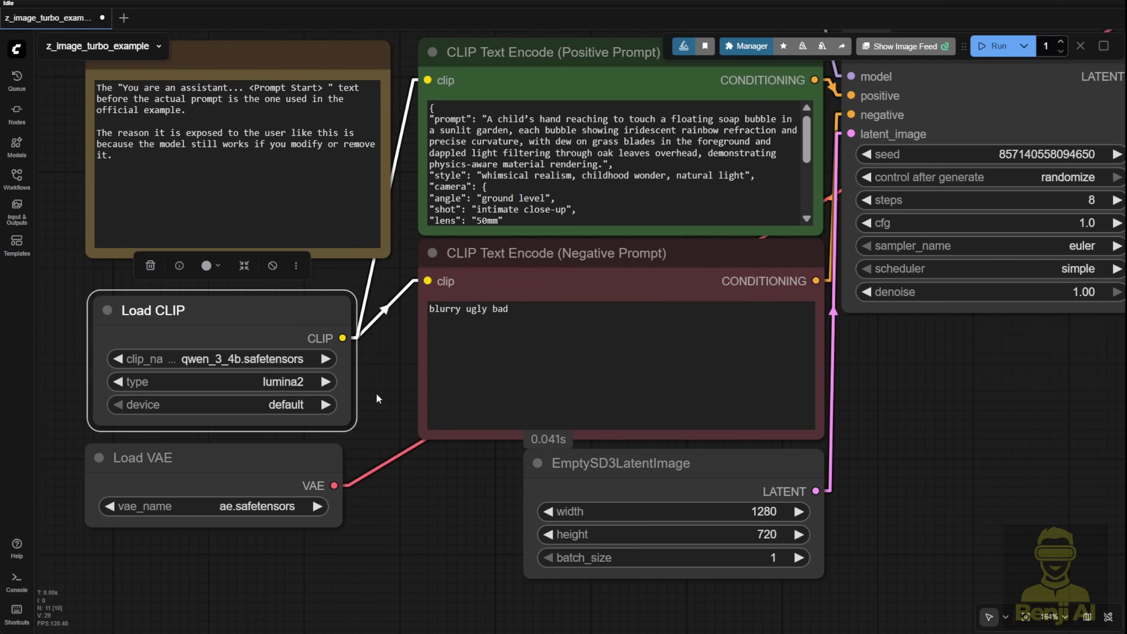
drag(376, 393, 307, 473)
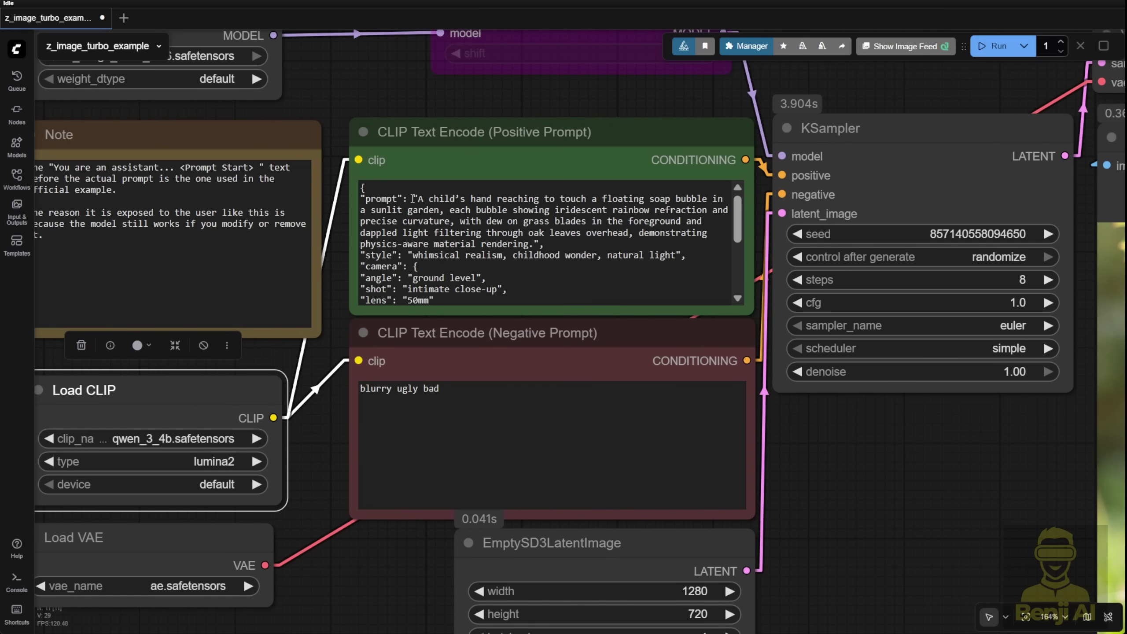
Replace the positive prompt with the pasted fashion-designer description and view the generated preview.
drag(412, 199, 509, 234)
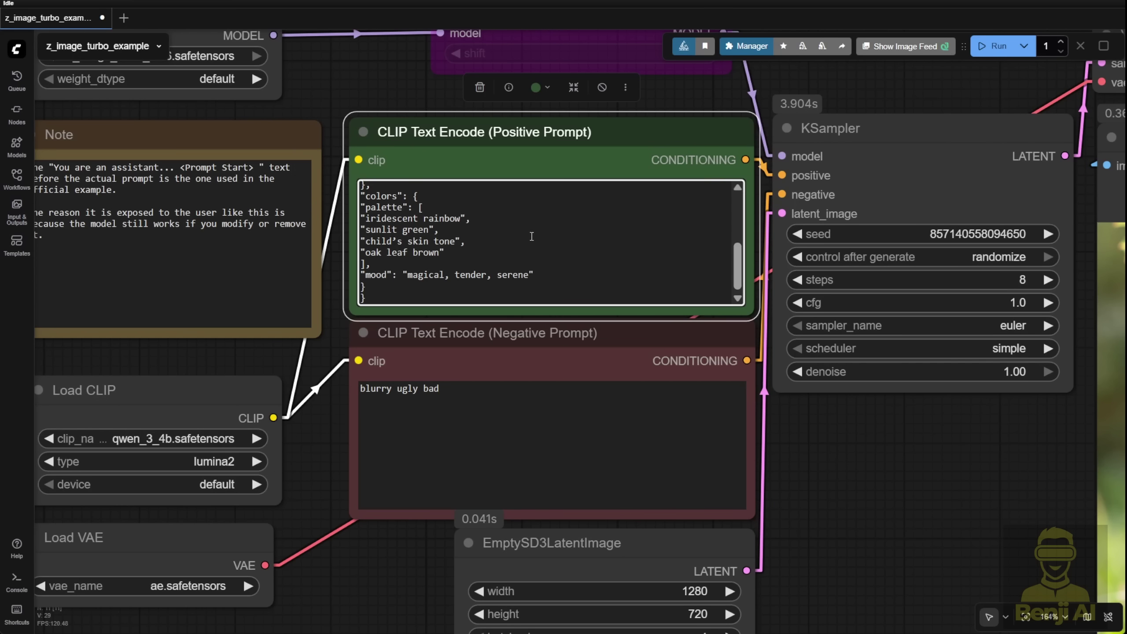
key(ctrl+a)
key(ctrl+v)
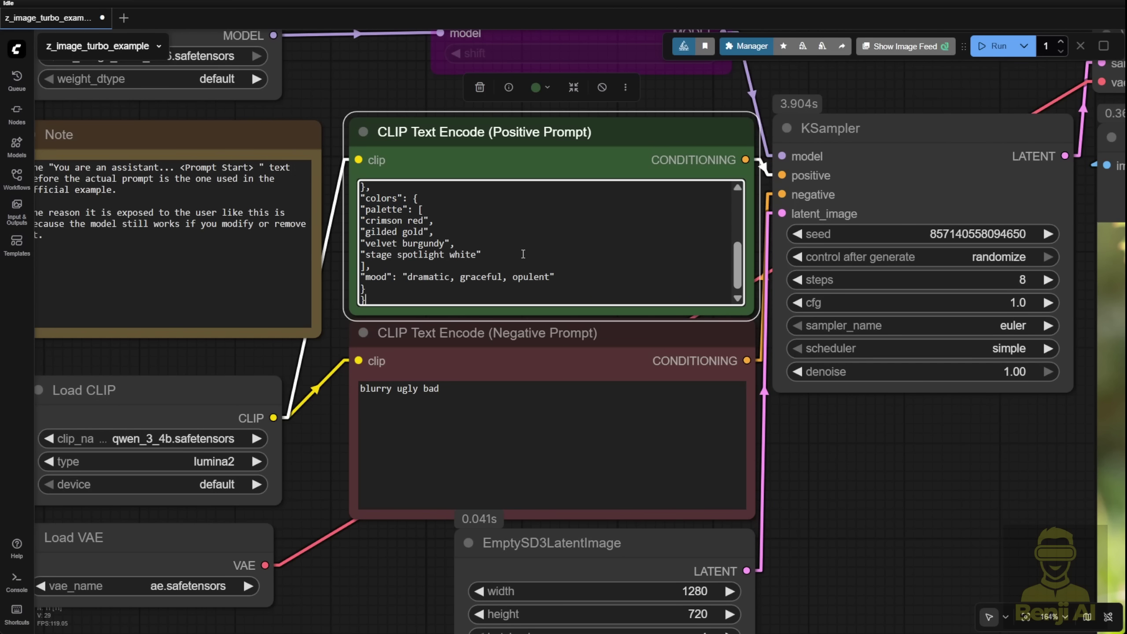
scroll(465, 231, up, 5)
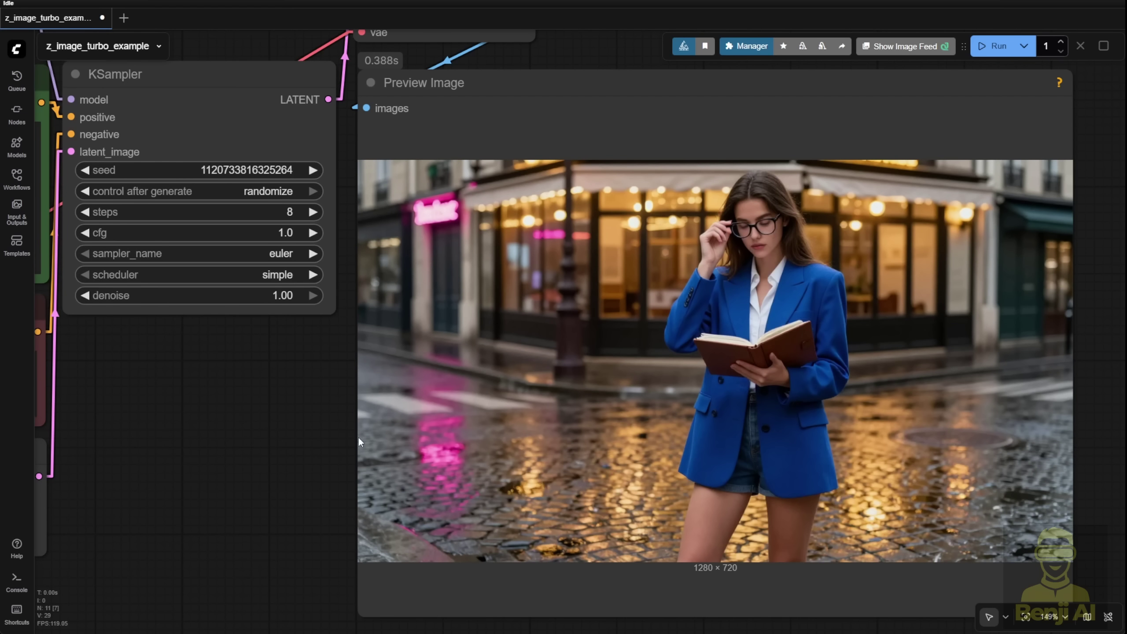
drag(296, 450, 681, 450)
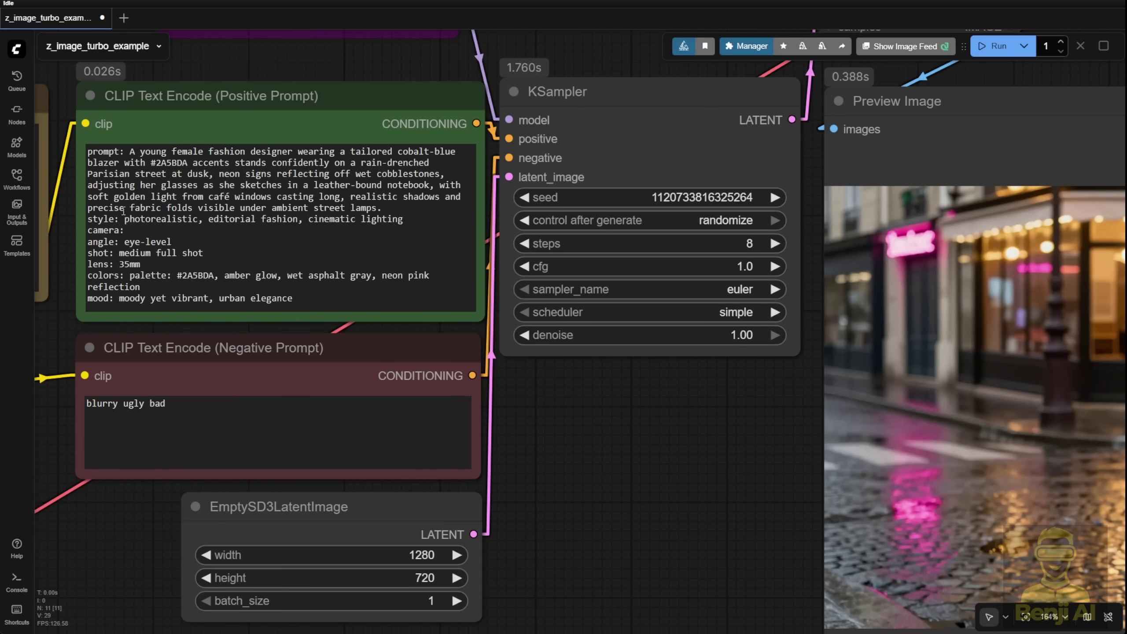
Highlight the angle and shot lines of the positive prompt.
click(125, 244)
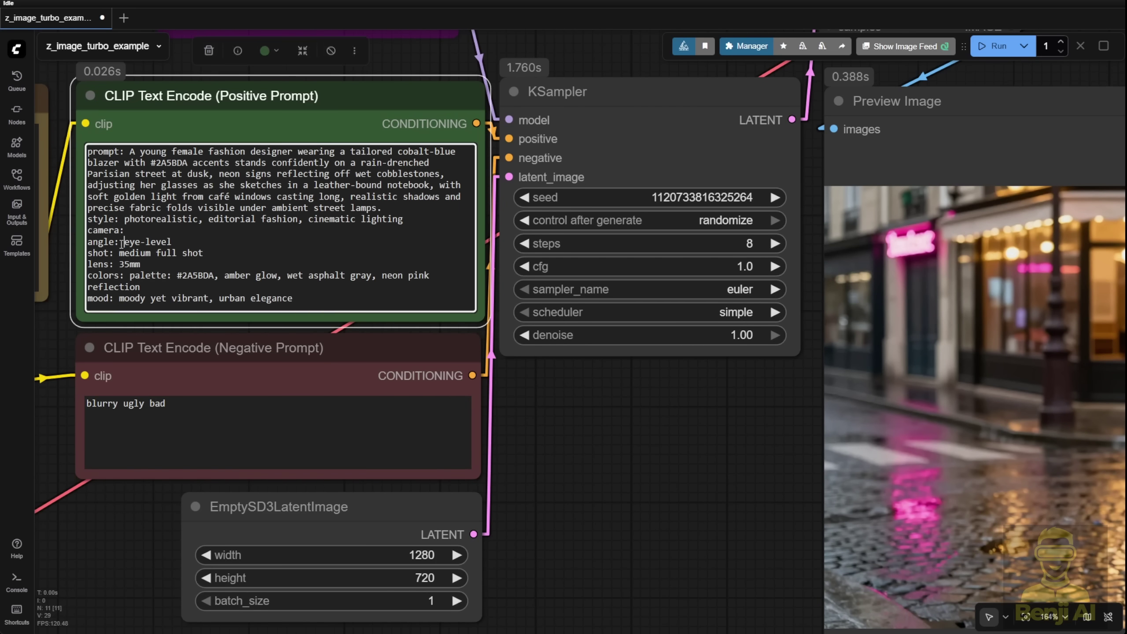
drag(125, 242, 87, 242)
drag(114, 253, 140, 286)
click(110, 264)
Shift the canvas view and select the Load CLIP node.
scroll(117, 262, down, 3)
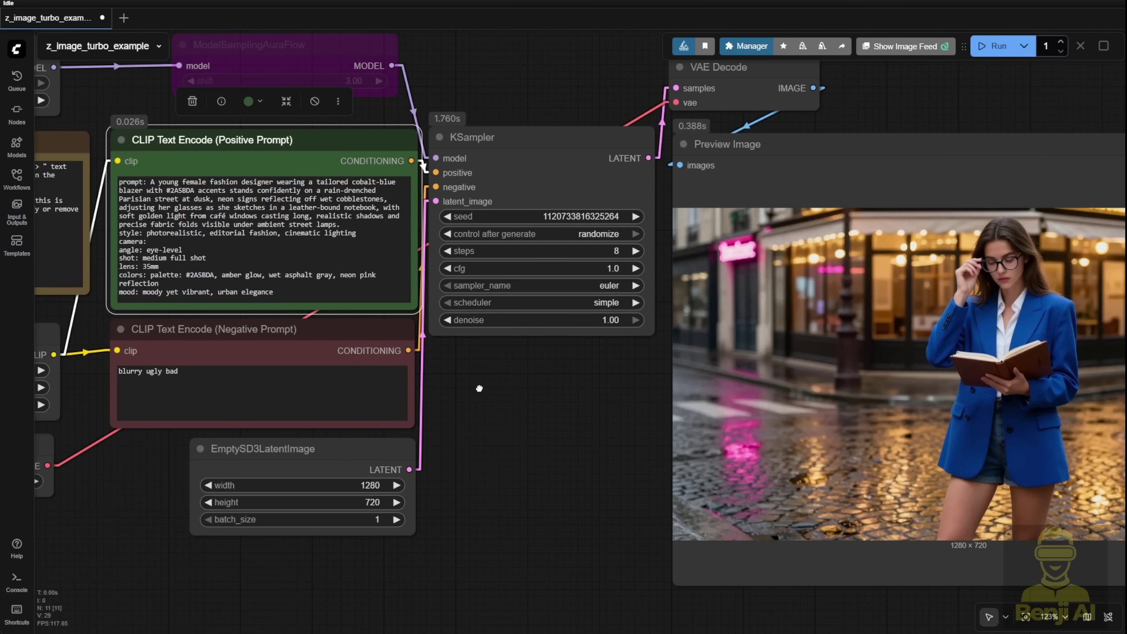
drag(459, 386, 632, 369)
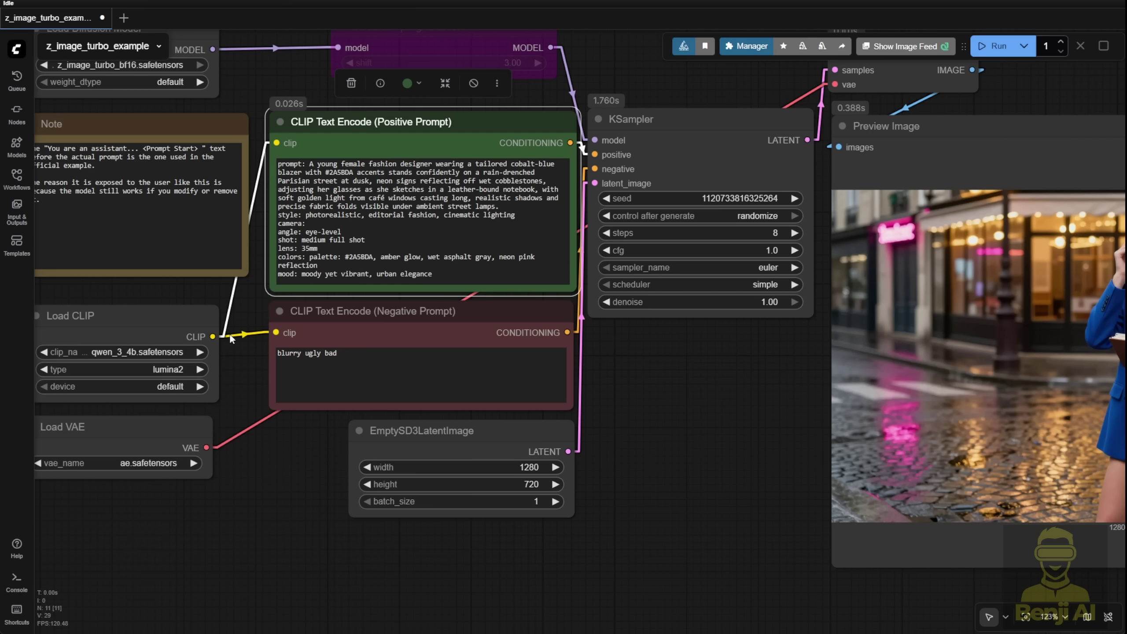
click(154, 324)
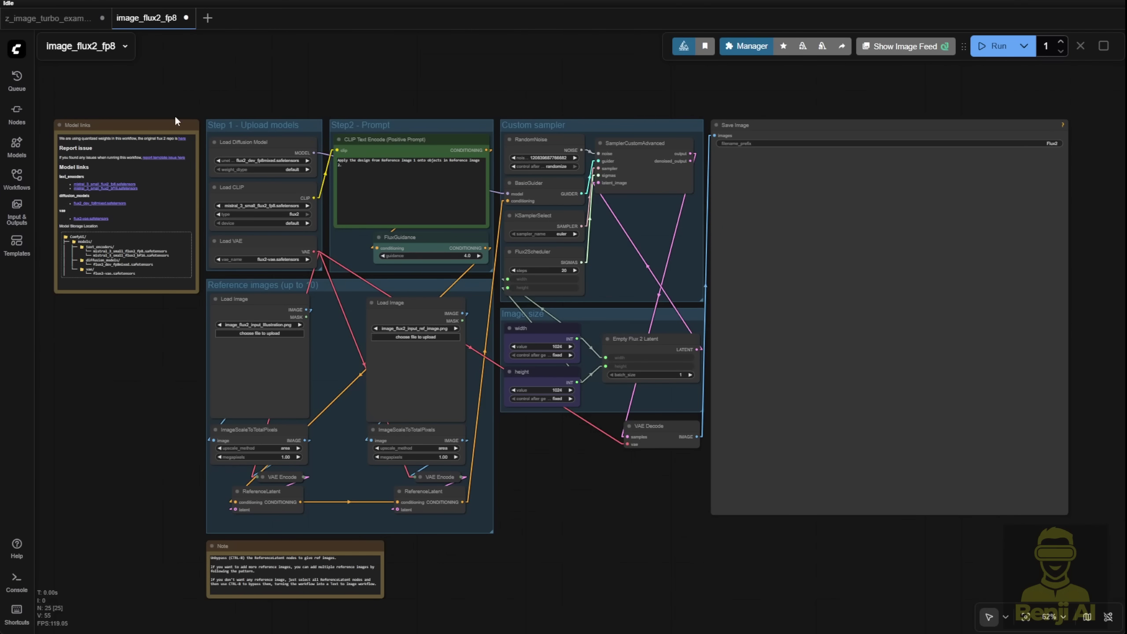
Place the copied Flux 2 nodes beneath the Z-Image Turbo graph in the z_image_turbo_example tab.
drag(209, 103, 219, 70)
click(48, 18)
scroll(356, 149, down, 4)
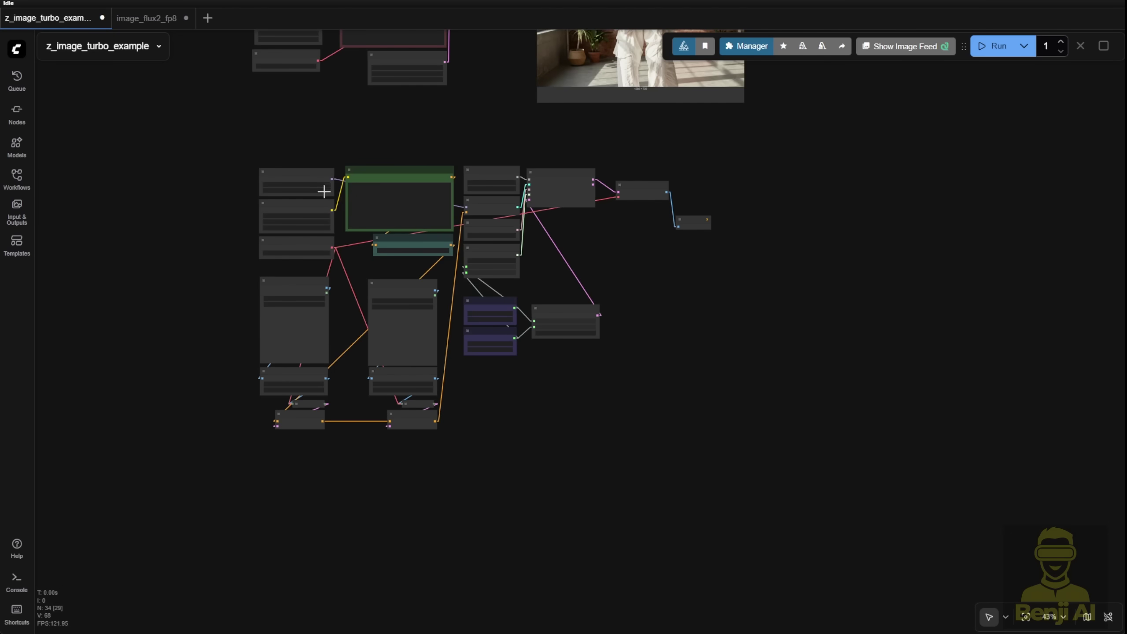
drag(356, 149, 363, 242)
drag(229, 227, 717, 512)
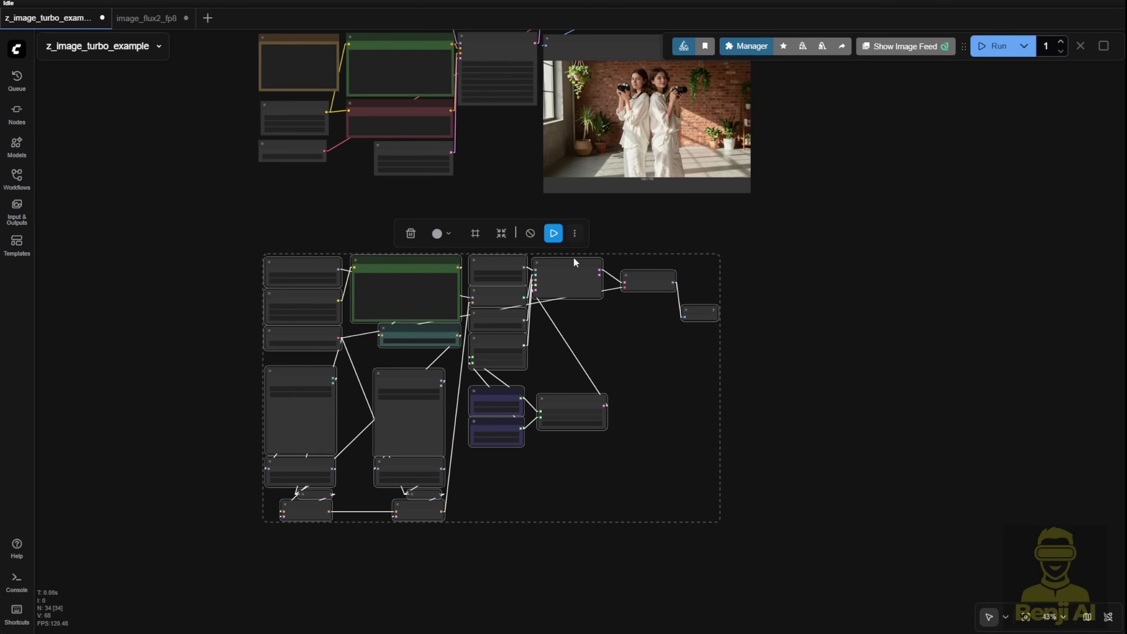
drag(560, 263, 524, 231)
Delete the Flux 2 reference-image Load Image nodes.
scroll(455, 575, up, 9)
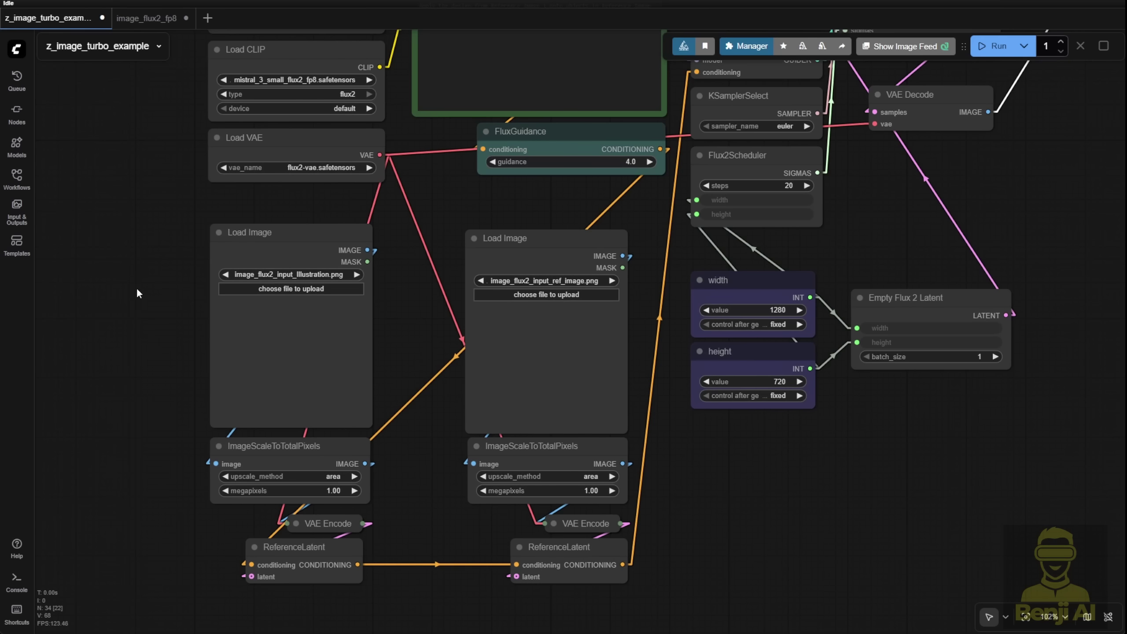
key(Delete)
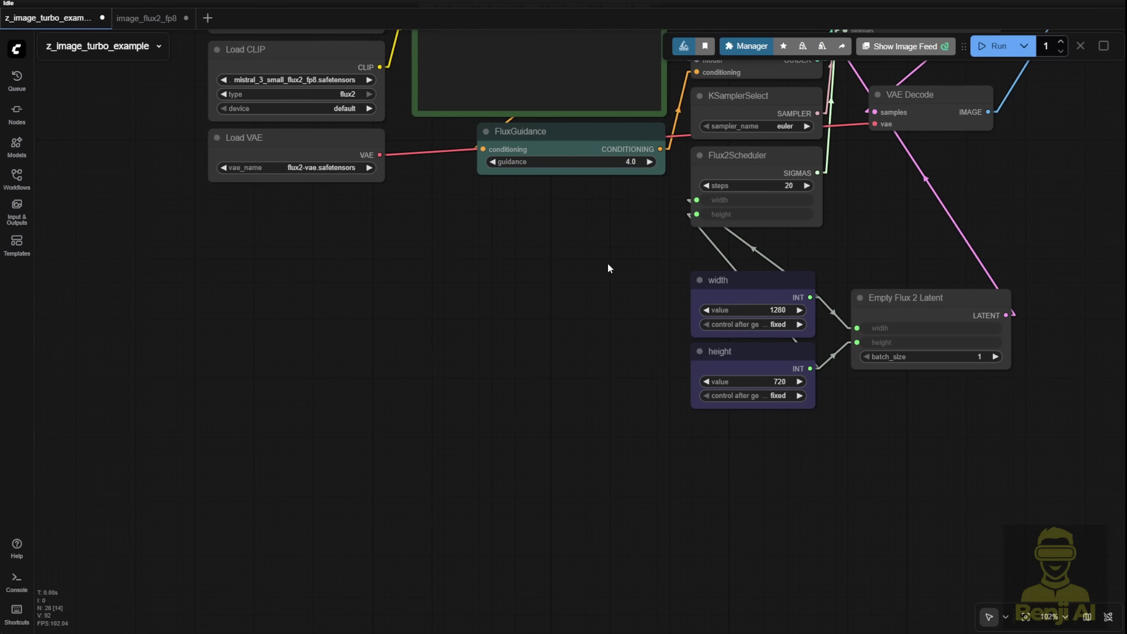
drag(608, 263, 417, 310)
scroll(609, 281, down, 5)
scroll(417, 310, up, 3)
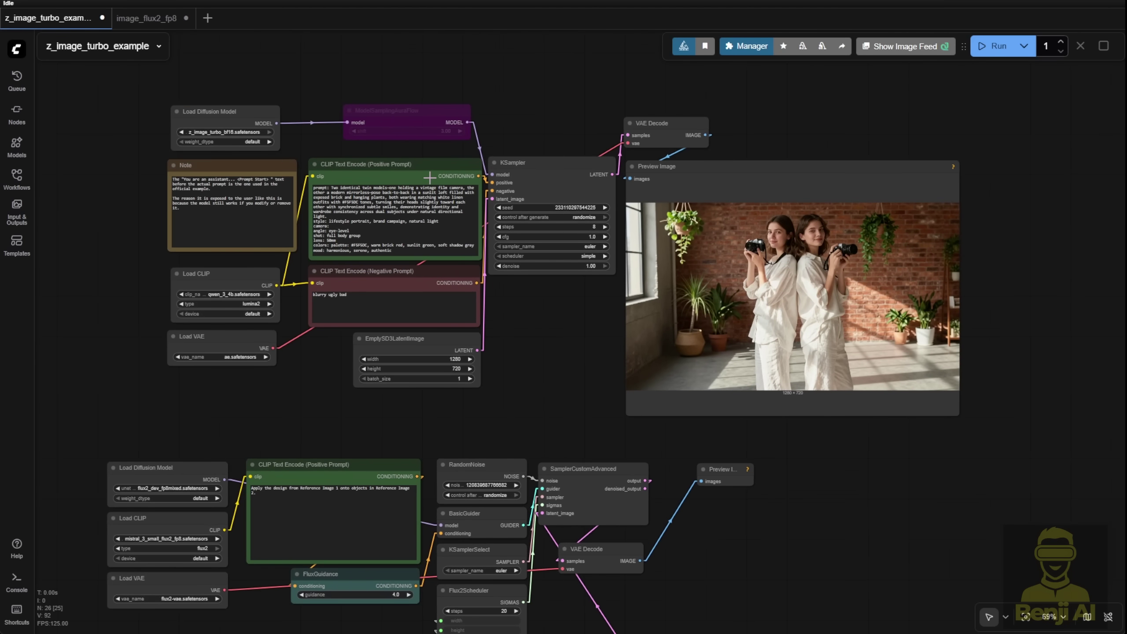
drag(287, 463, 475, 467)
double_click(324, 187)
text(string)
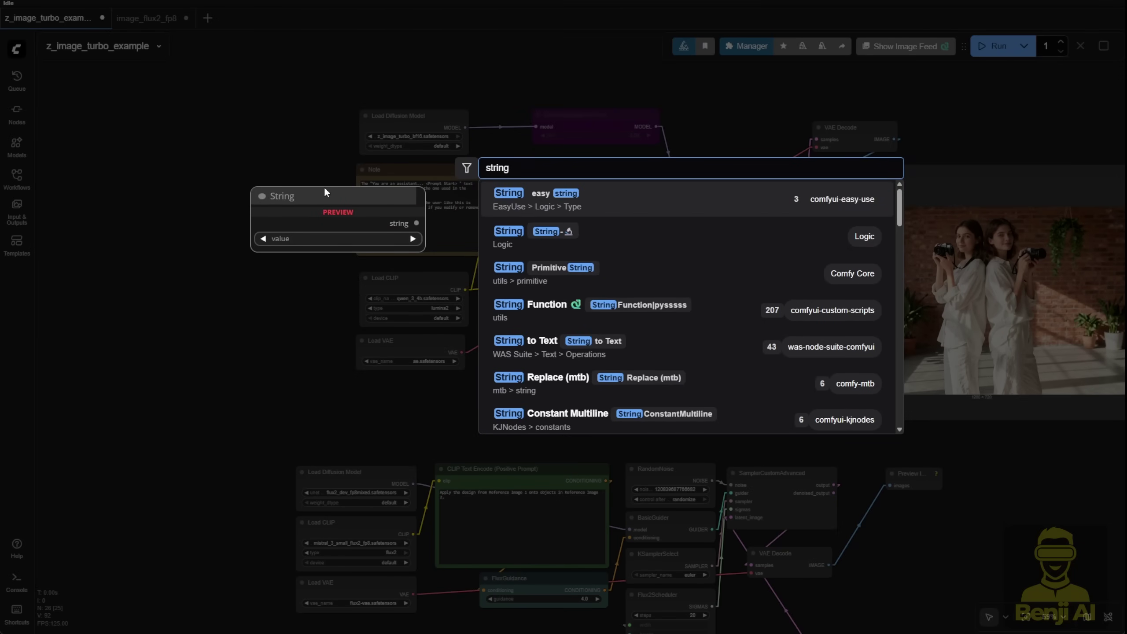
key(Return)
drag(317, 171, 519, 520)
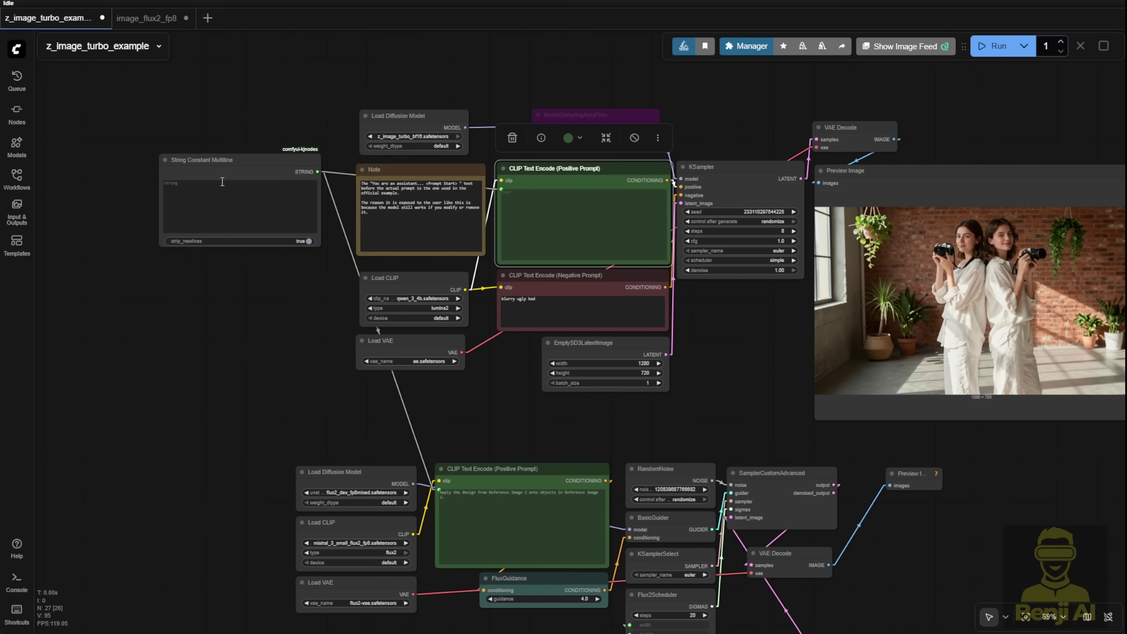
scroll(604, 231, up, 3)
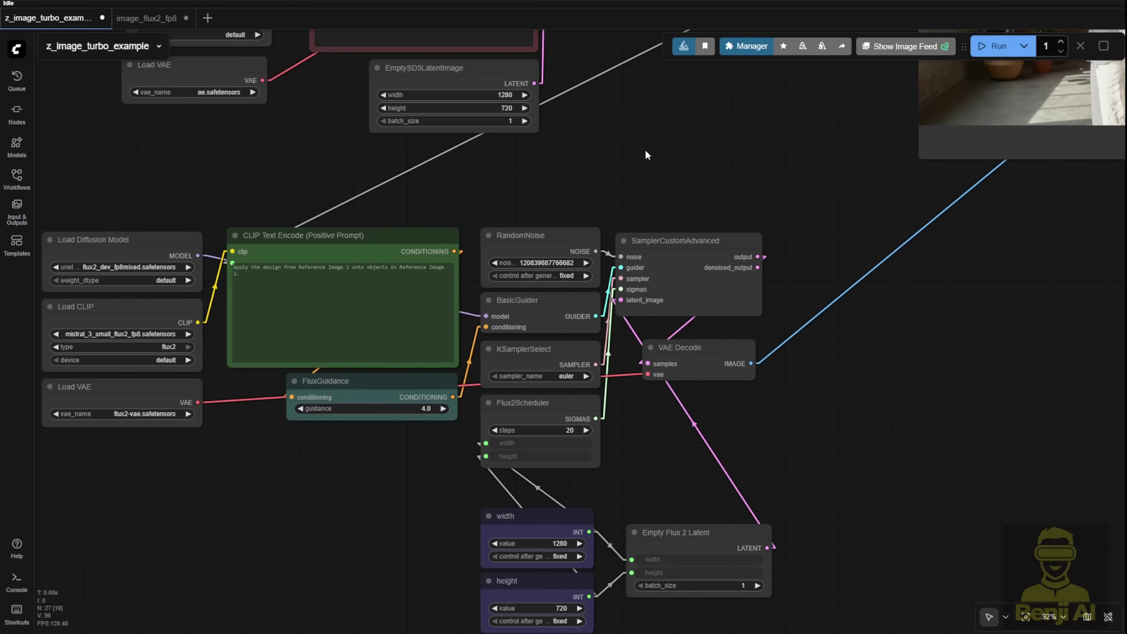
drag(642, 150, 686, 500)
scroll(695, 254, up, 3)
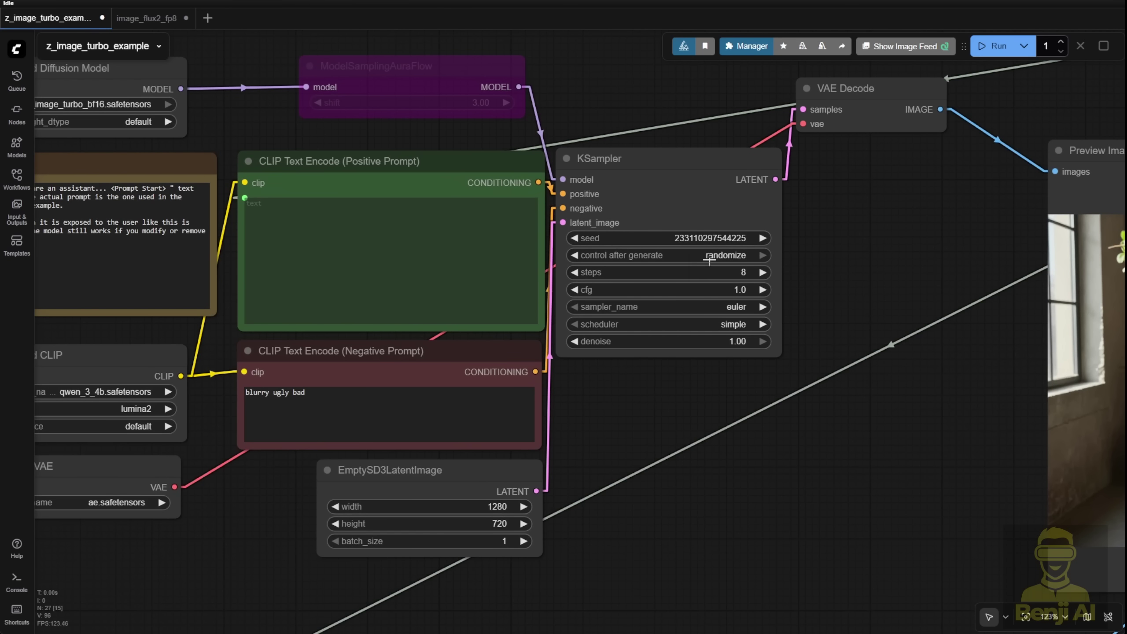
click(701, 255)
click(726, 261)
scroll(817, 313, down, 3)
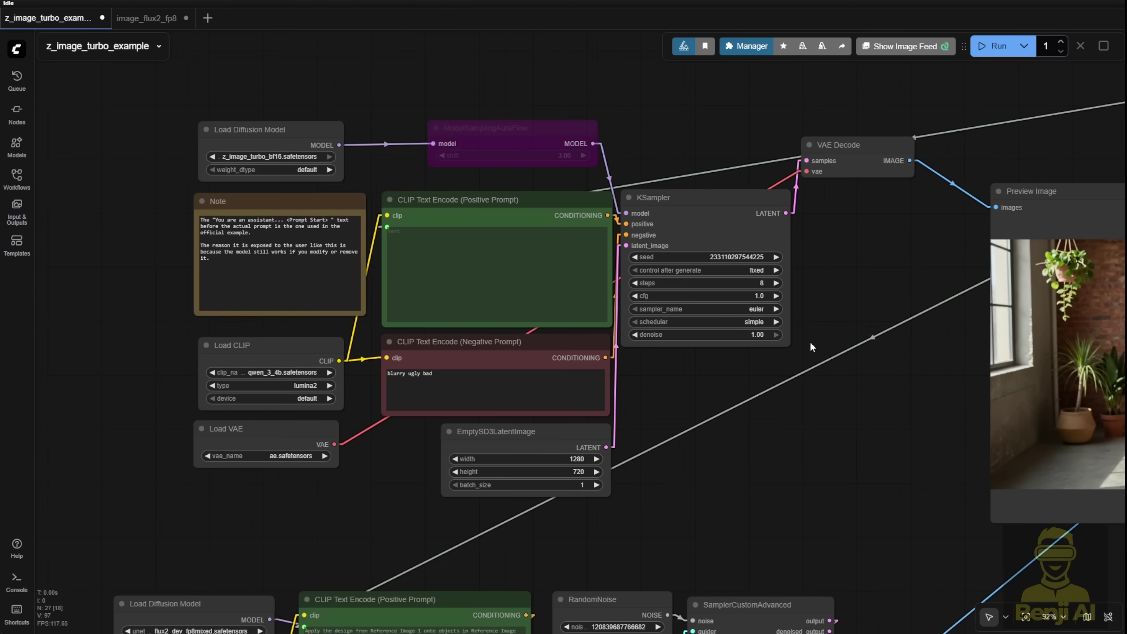
drag(810, 341, 684, 212)
scroll(685, 213, up, 2)
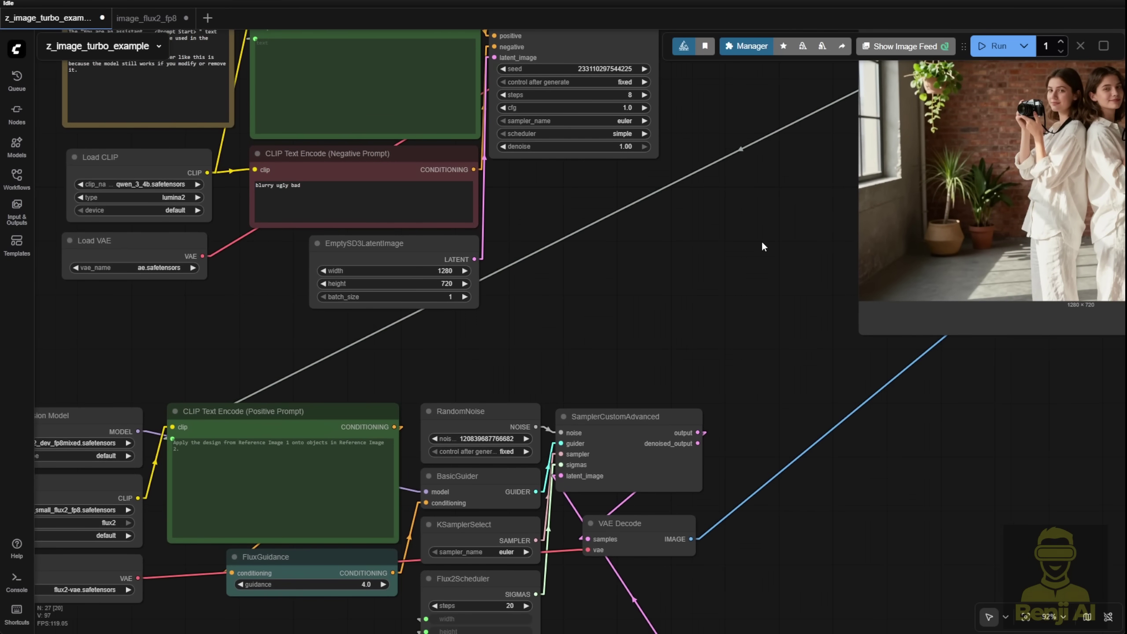
scroll(761, 241, down, 4)
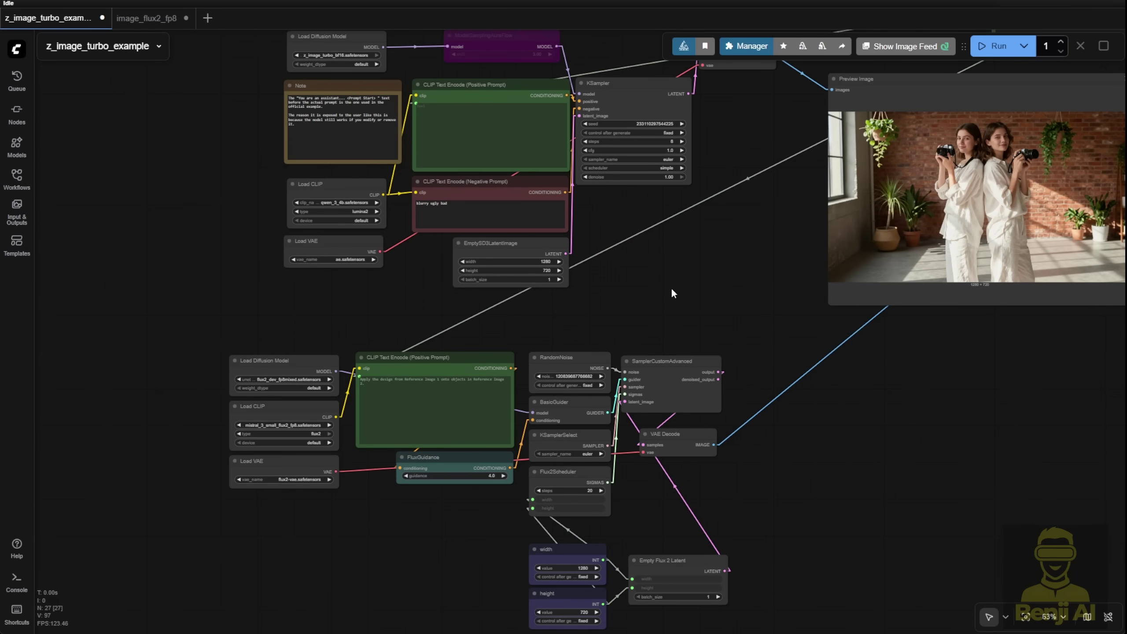
scroll(361, 546, up, 9)
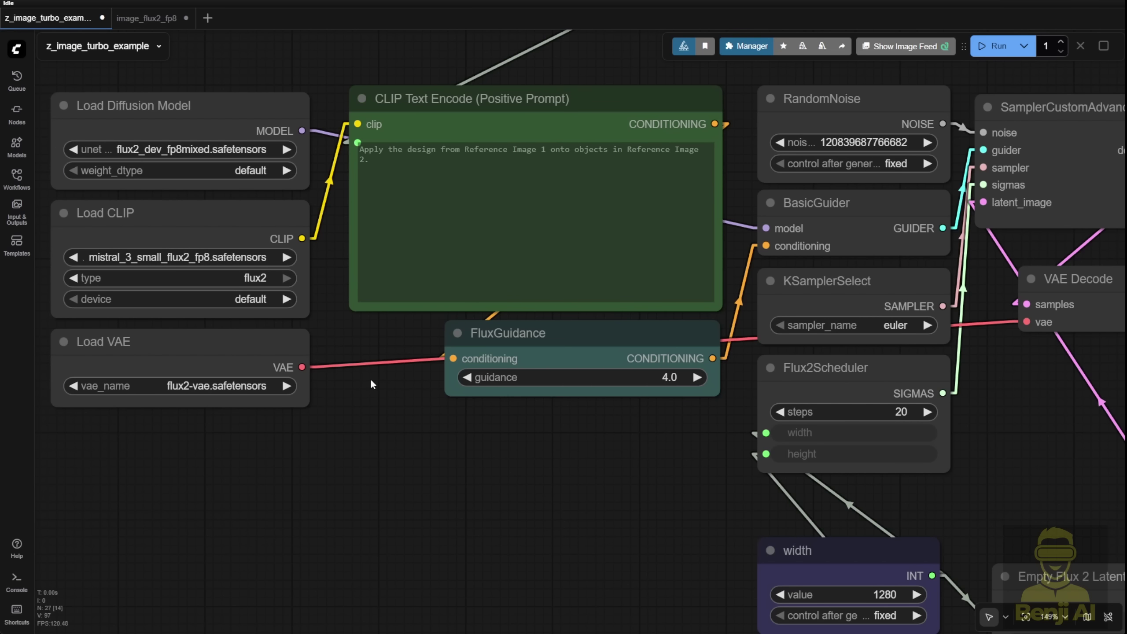
scroll(370, 378, down, 6)
scroll(776, 222, up, 2)
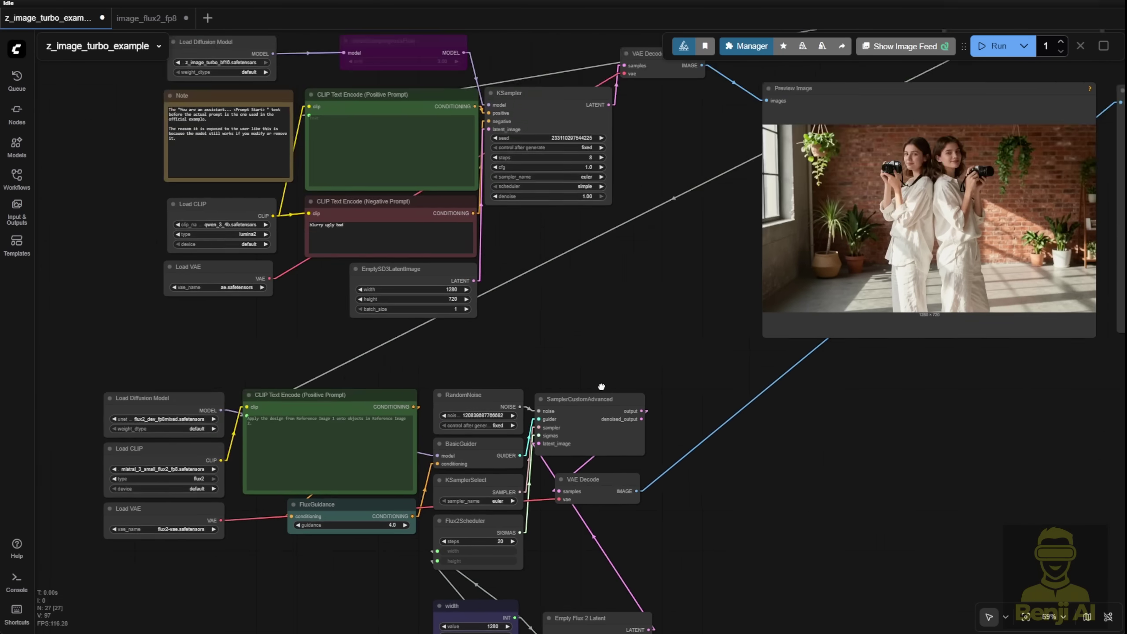
drag(598, 385, 208, 443)
Run the workflow to generate the twin models holding cameras with both models.
scroll(832, 156, up, 2)
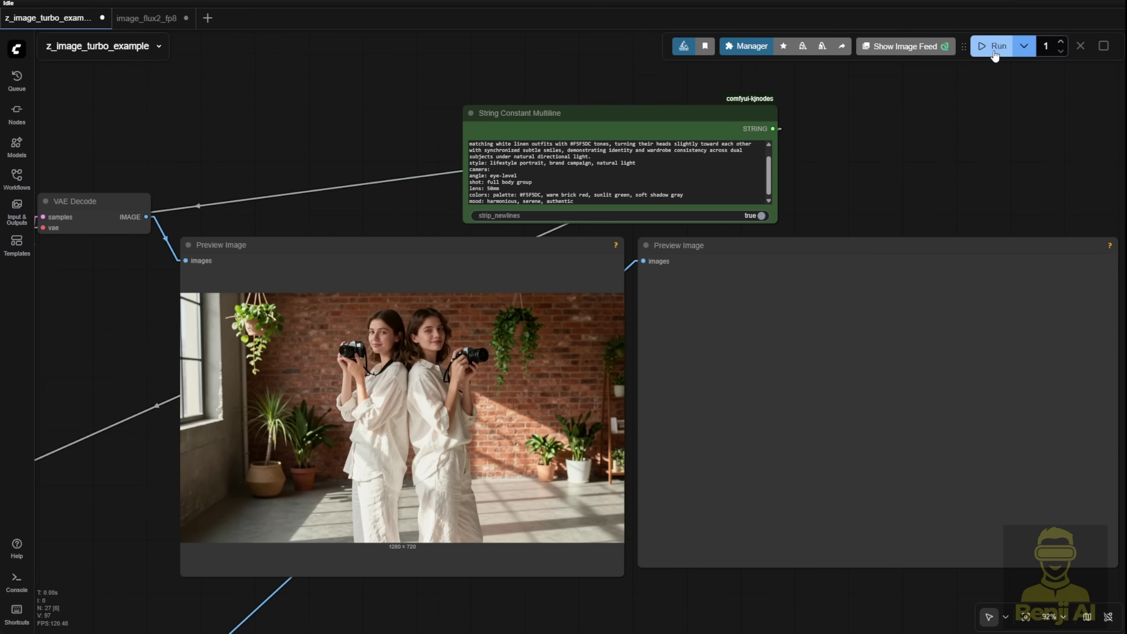
click(994, 49)
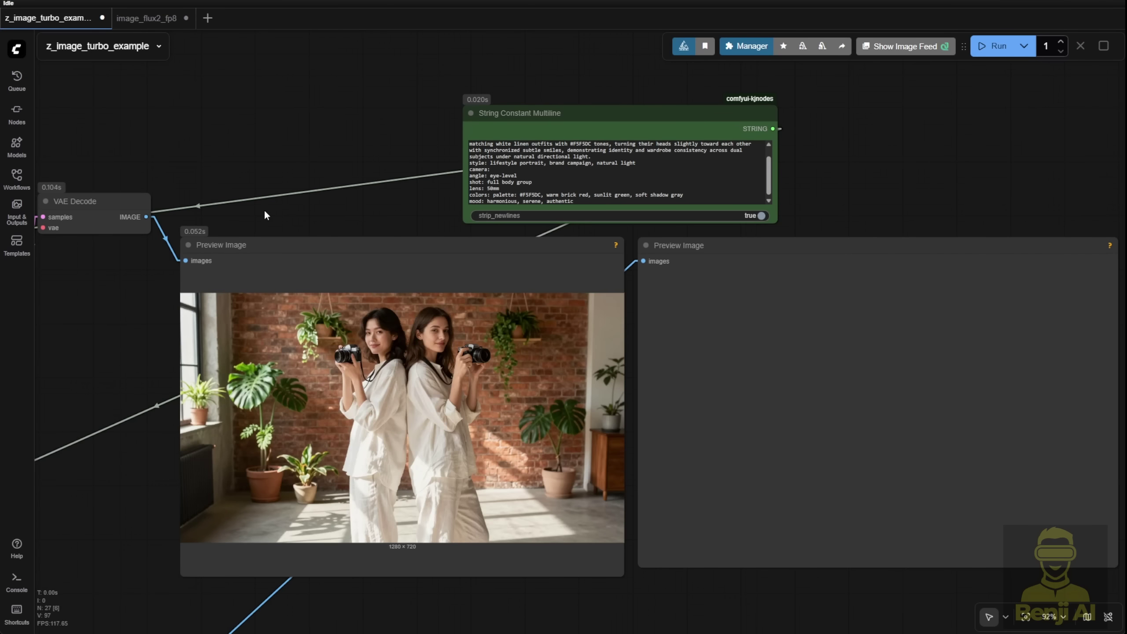
scroll(244, 356, up, 4)
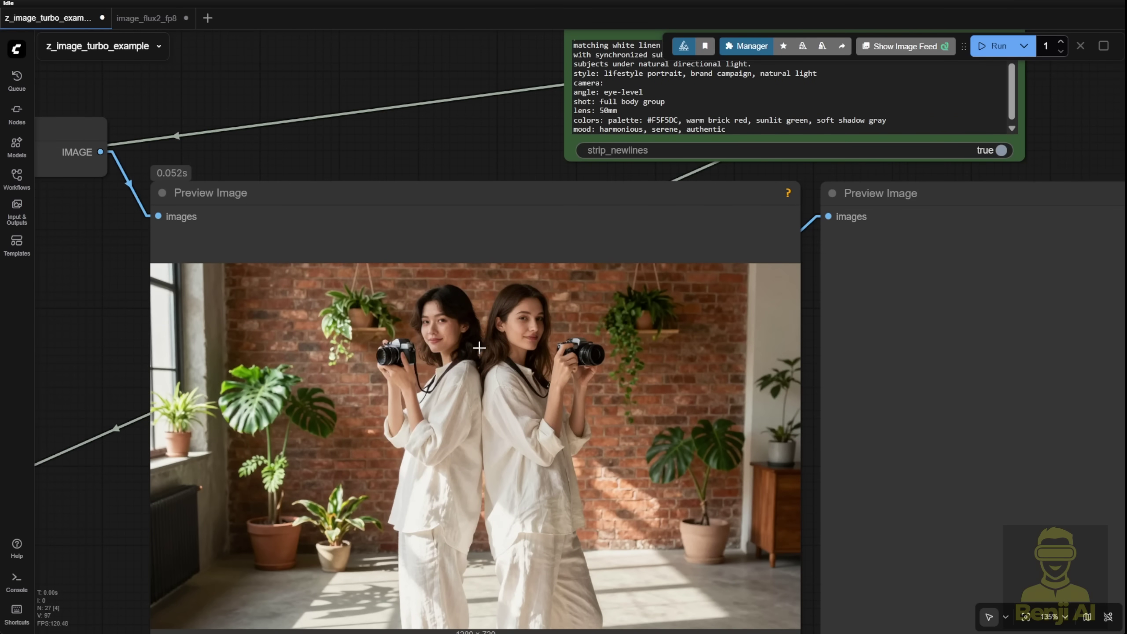
scroll(460, 137, down, 3)
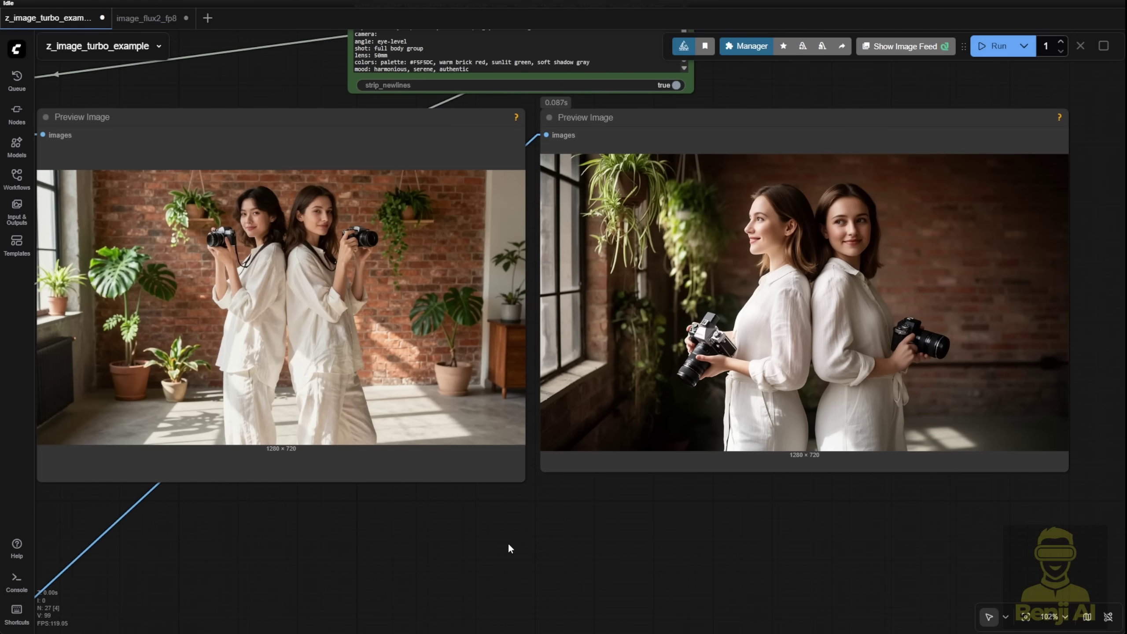
scroll(503, 538, up, 2)
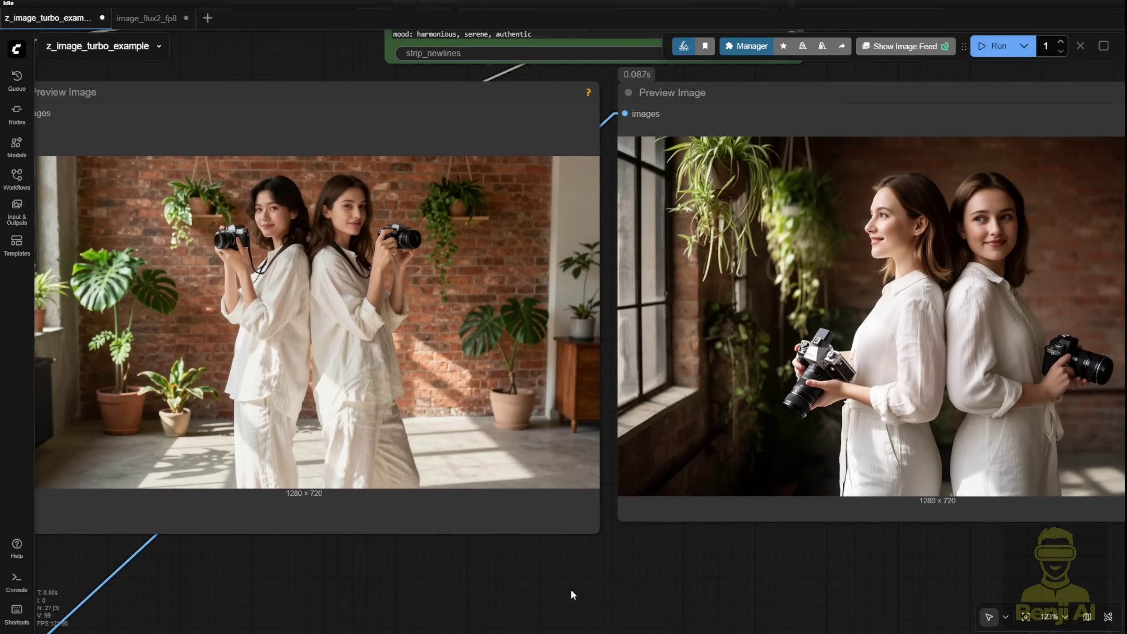
Center both twin-model previews side by side, then select the full electric car prompt.
scroll(571, 595, down, 1)
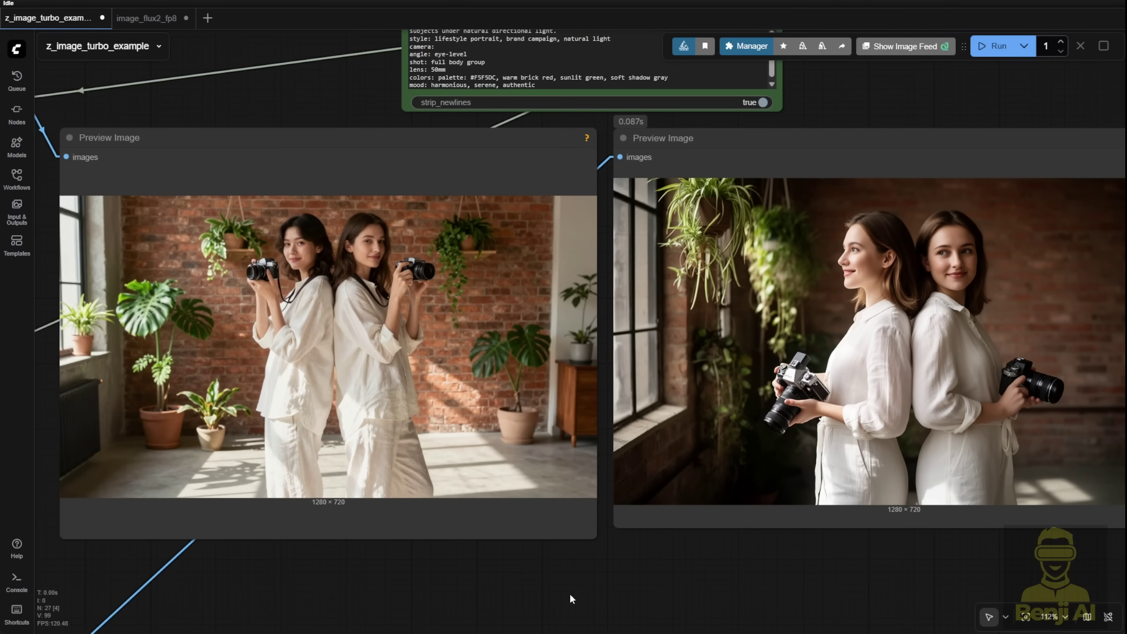
drag(566, 600, 529, 600)
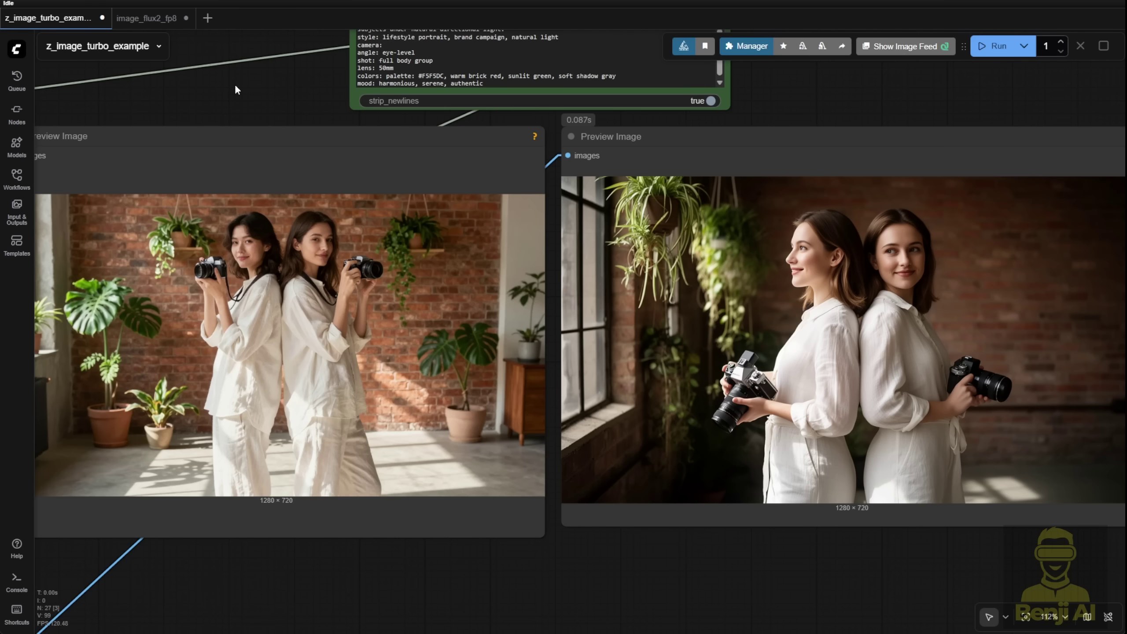
drag(128, 119, 185, 121)
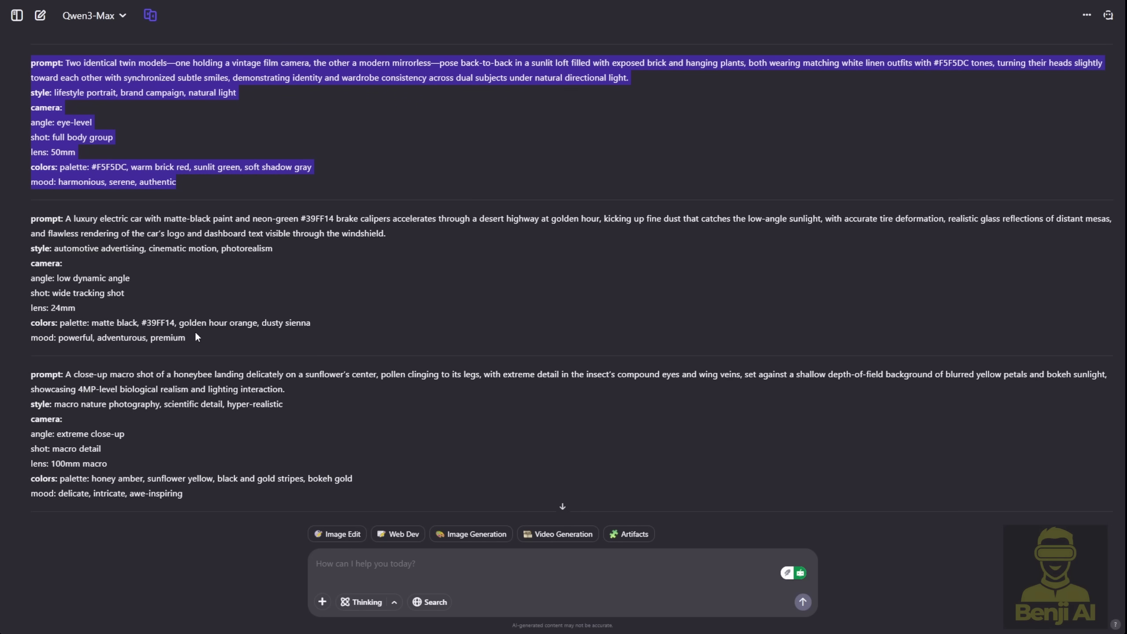
drag(196, 336, 30, 222)
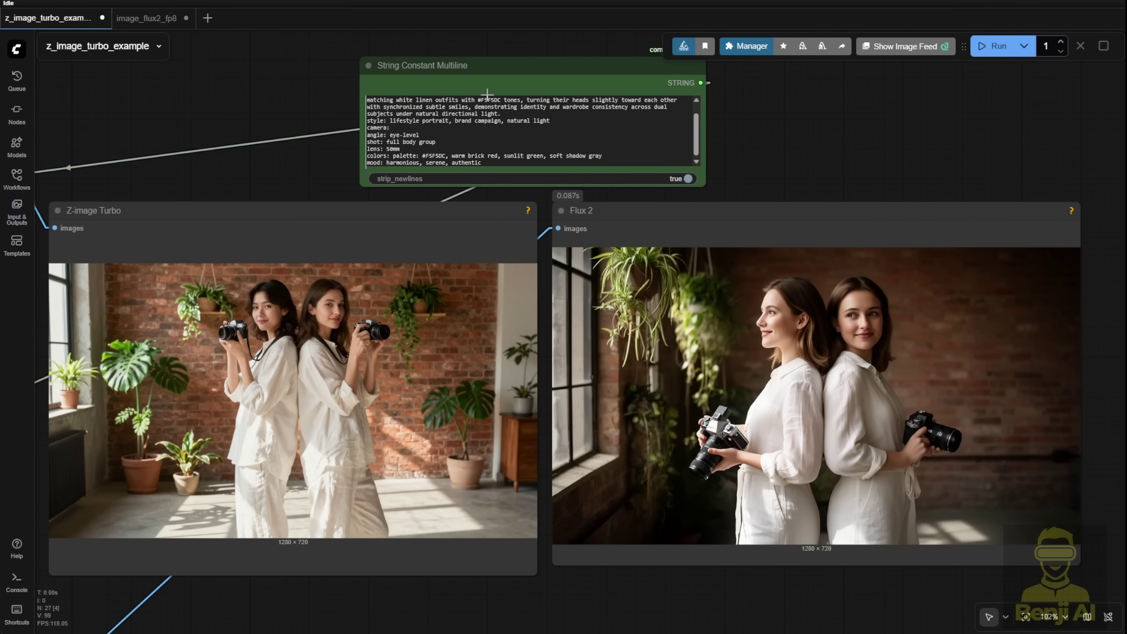
Inspect the Z-Image Turbo and Flux 2 previews of the matte-black car with neon-green calipers.
scroll(313, 277, up, 5)
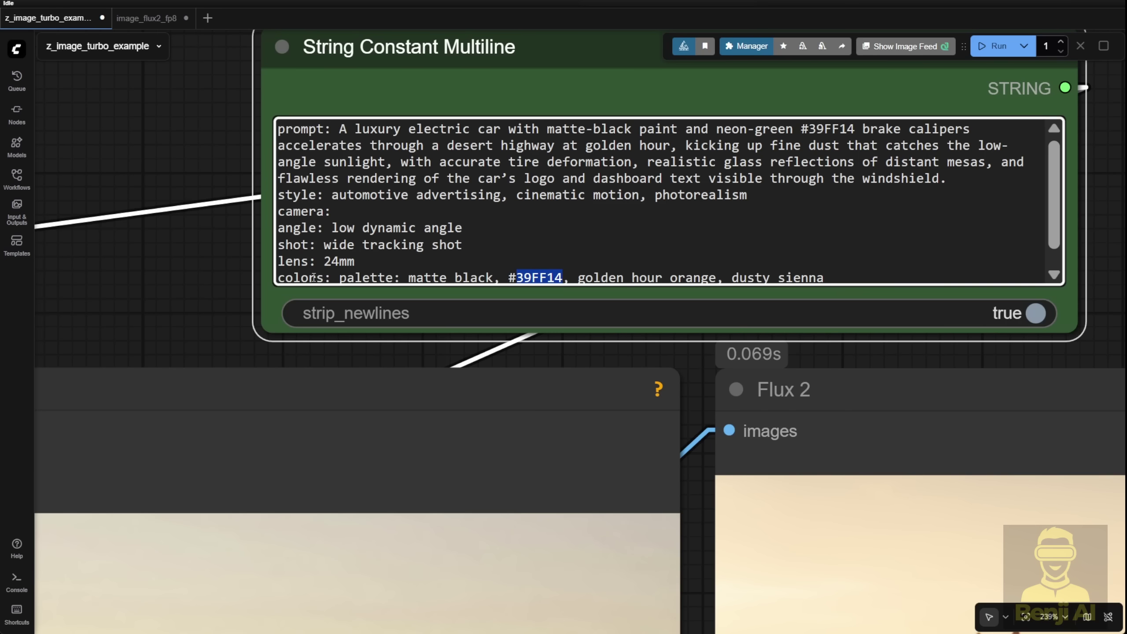
click(279, 278)
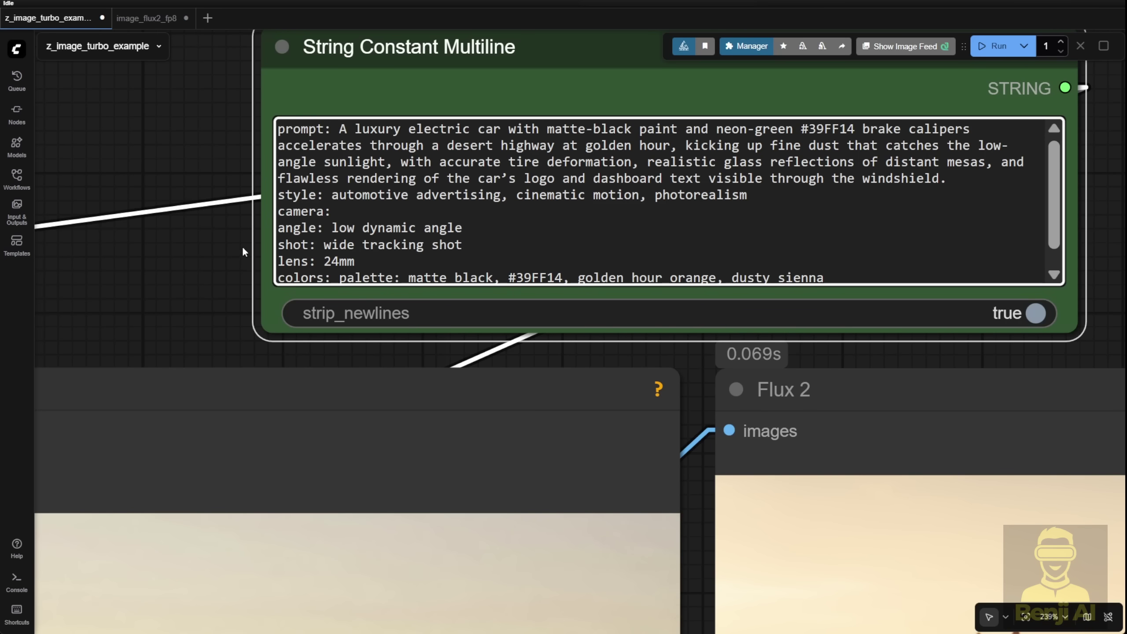
scroll(190, 289, down, 8)
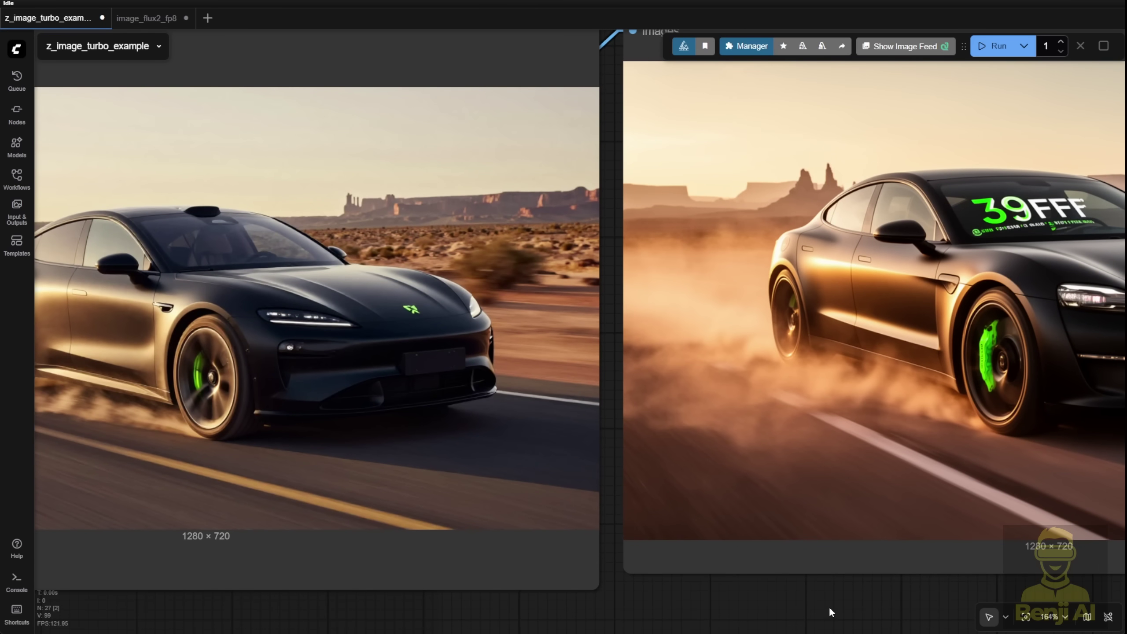
drag(829, 606, 550, 631)
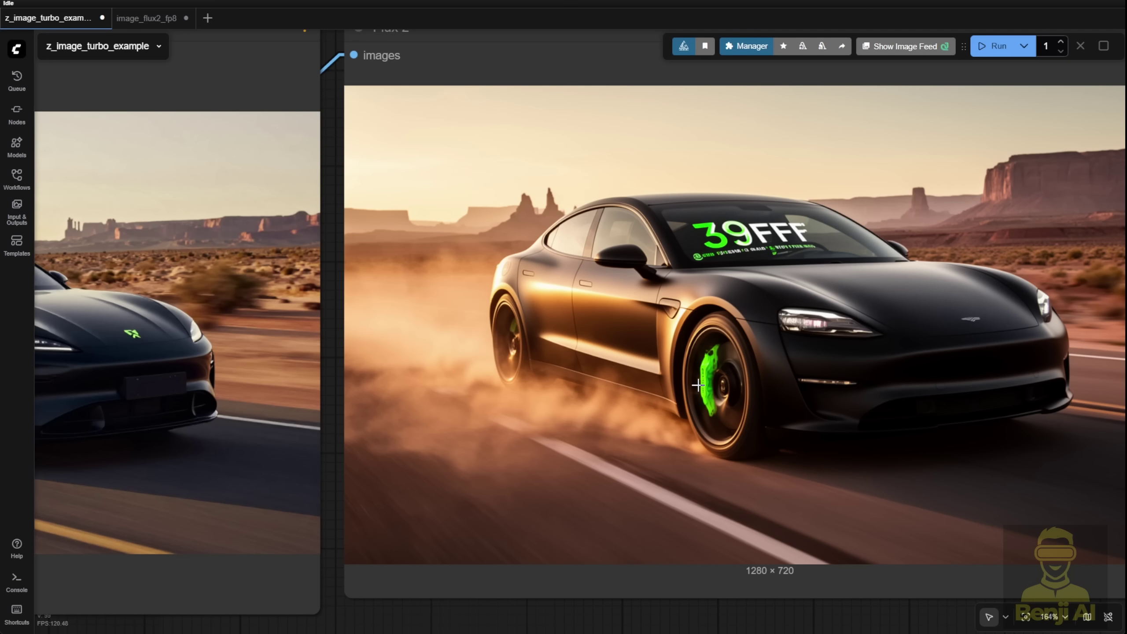
scroll(698, 385, down, 4)
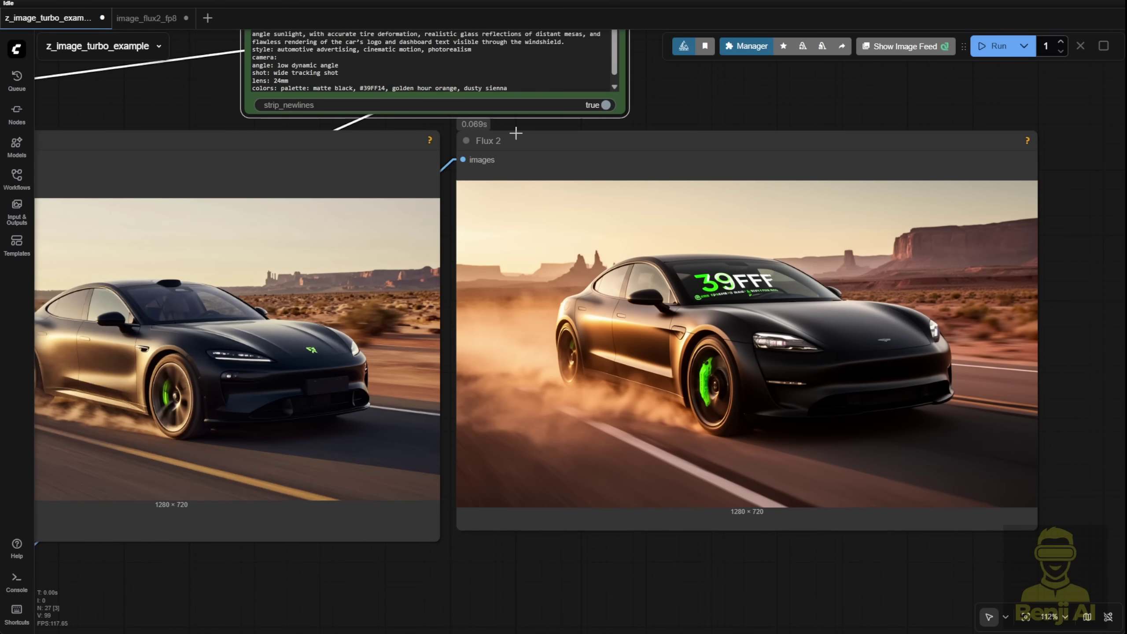
drag(687, 146, 716, 176)
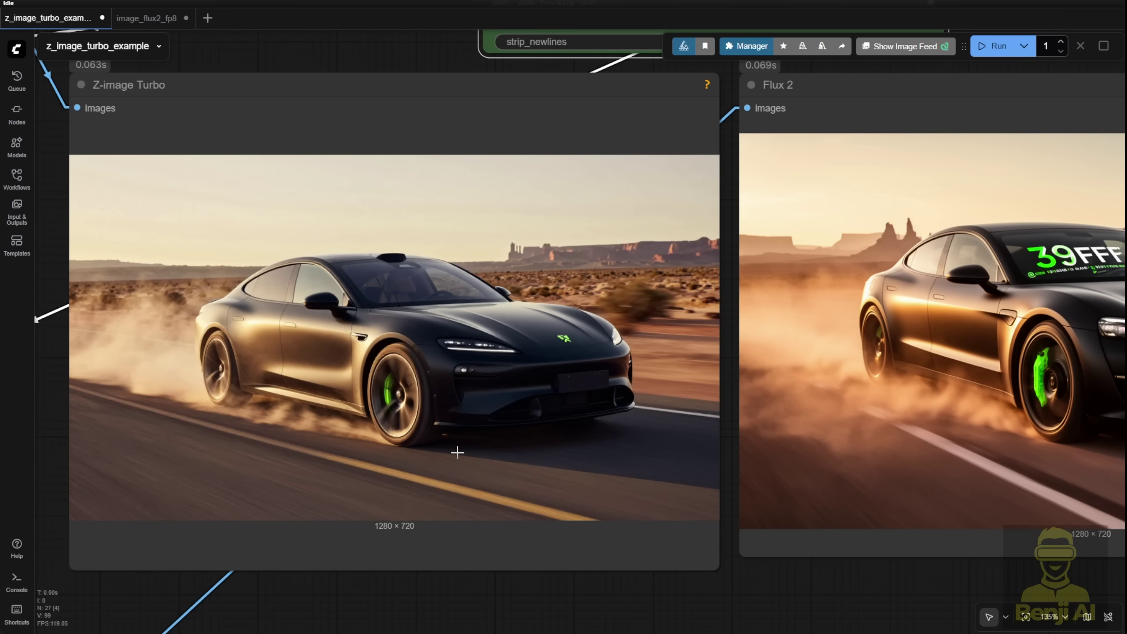
scroll(609, 485, down, 3)
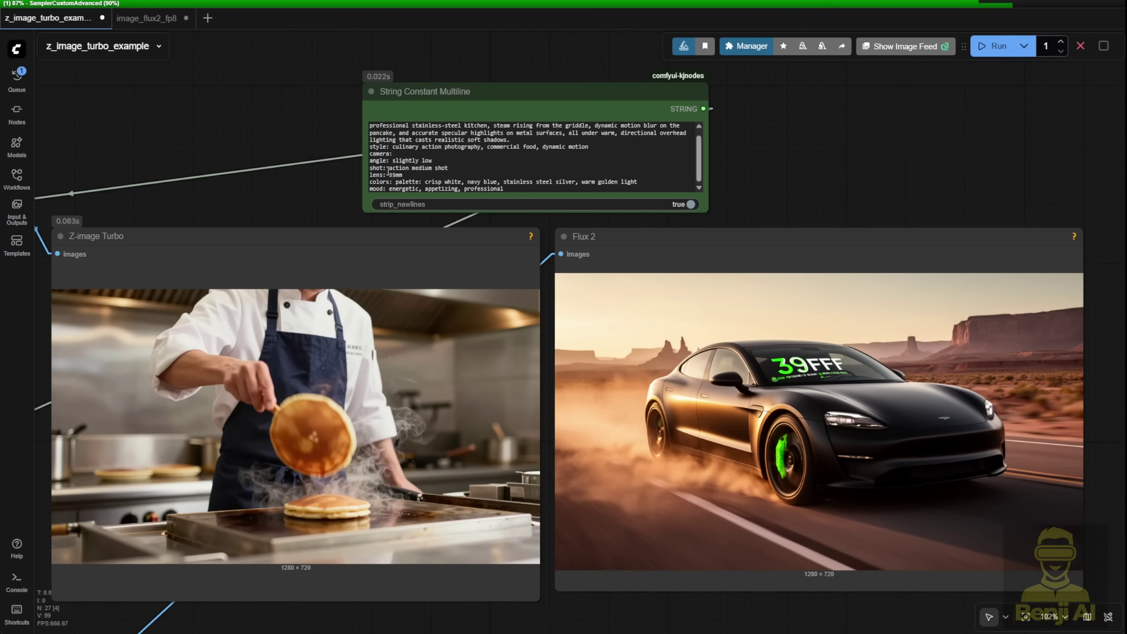
Compare both models' pancake-flipping chef images side by side, then open the LOGS console.
scroll(459, 144, up, 1)
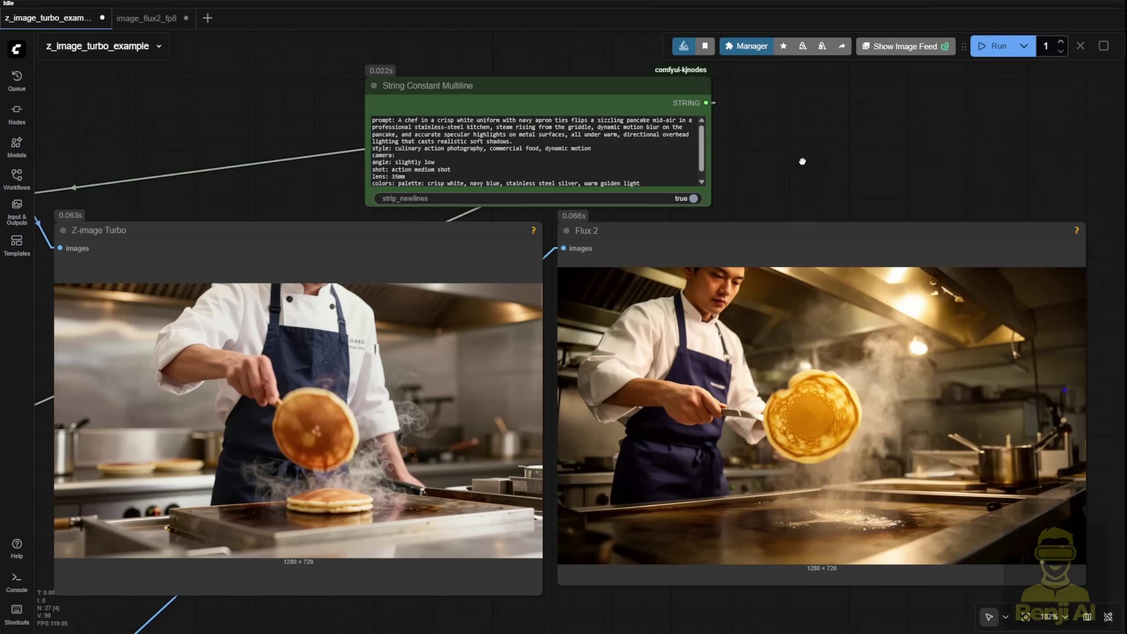
scroll(770, 440, up, 9)
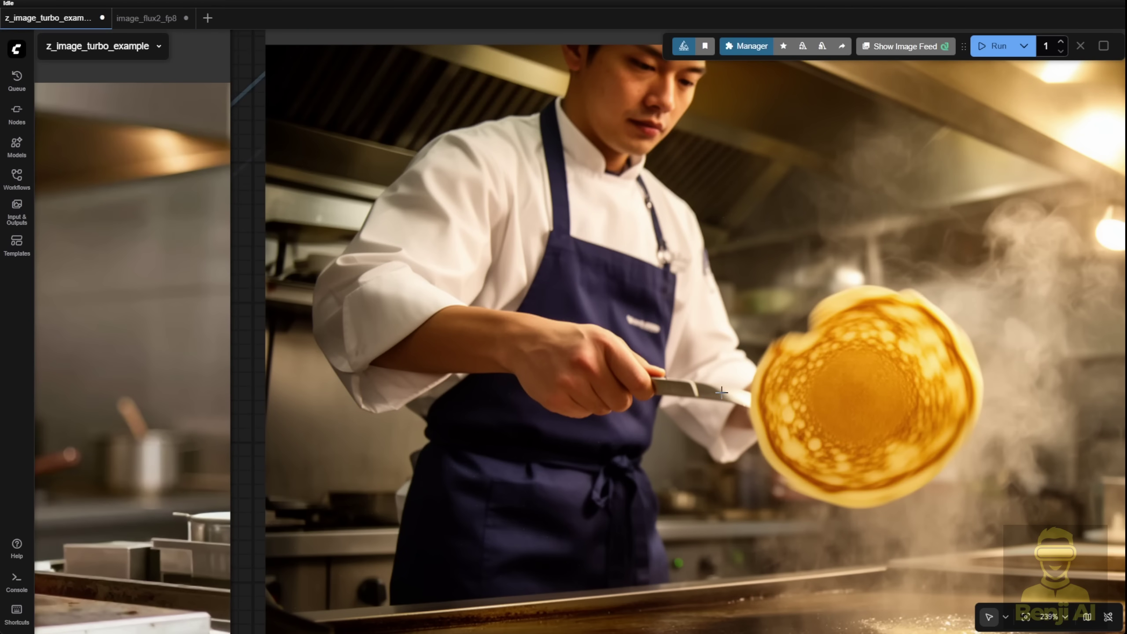
scroll(723, 399, down, 3)
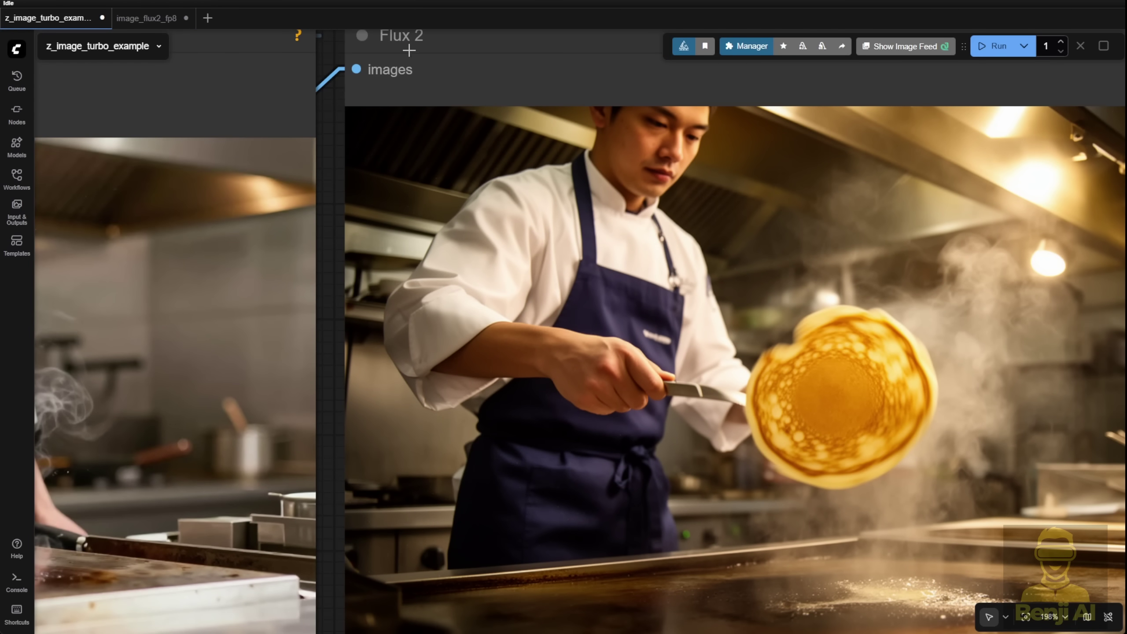
scroll(741, 204, down, 3)
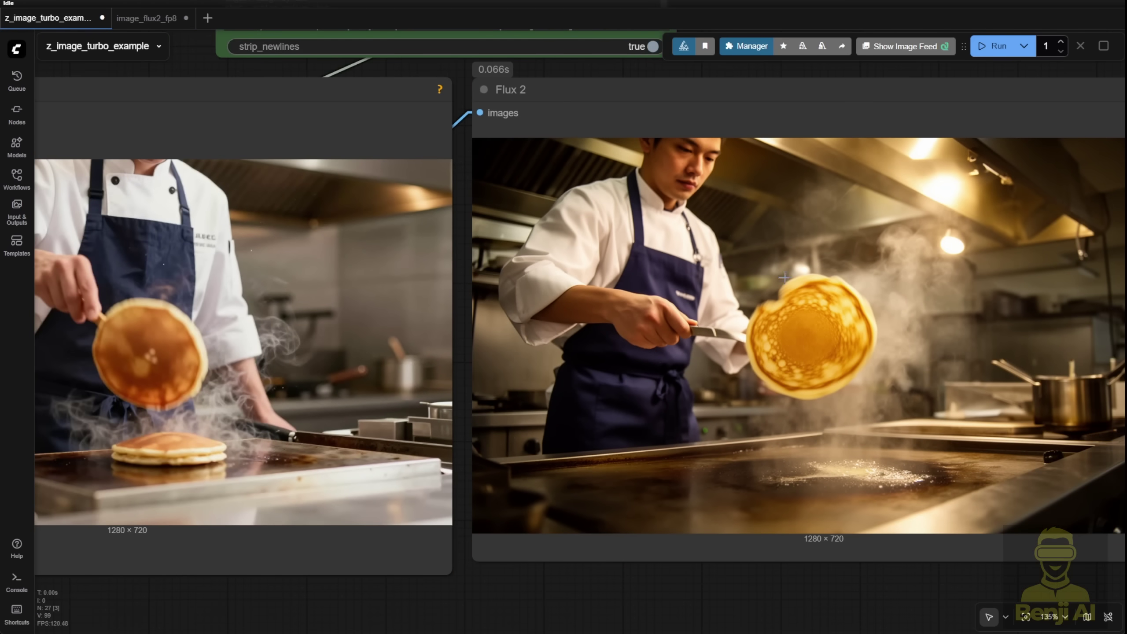
scroll(303, 379, down, 2)
scroll(328, 316, up, 3)
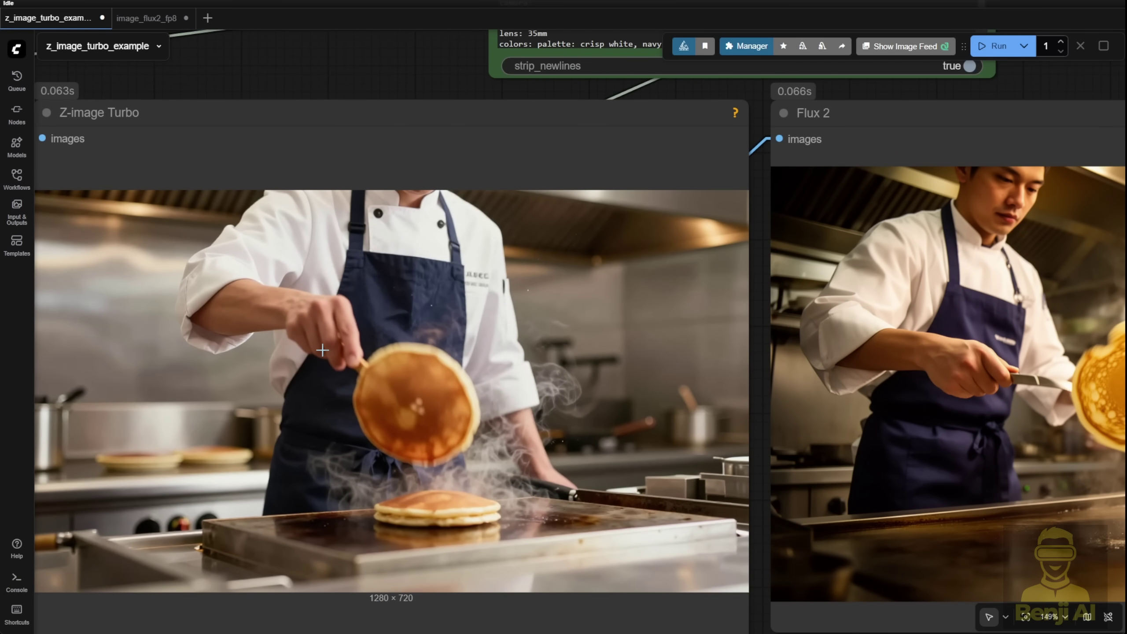
scroll(322, 351, down, 3)
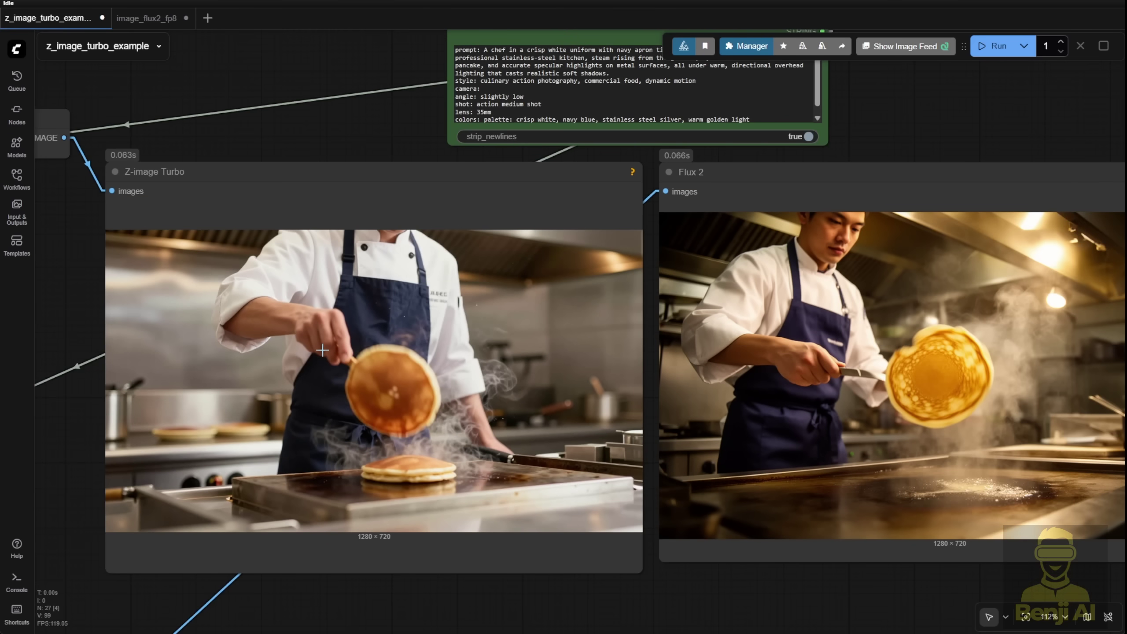
drag(956, 116, 891, 116)
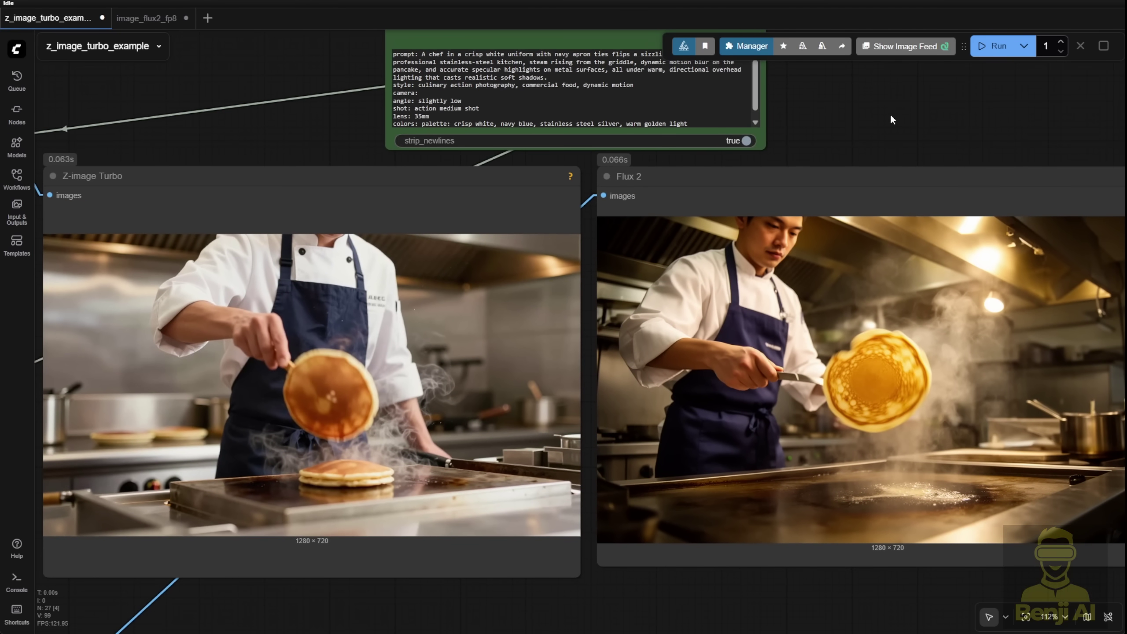
scroll(133, 577, down, 1)
click(17, 579)
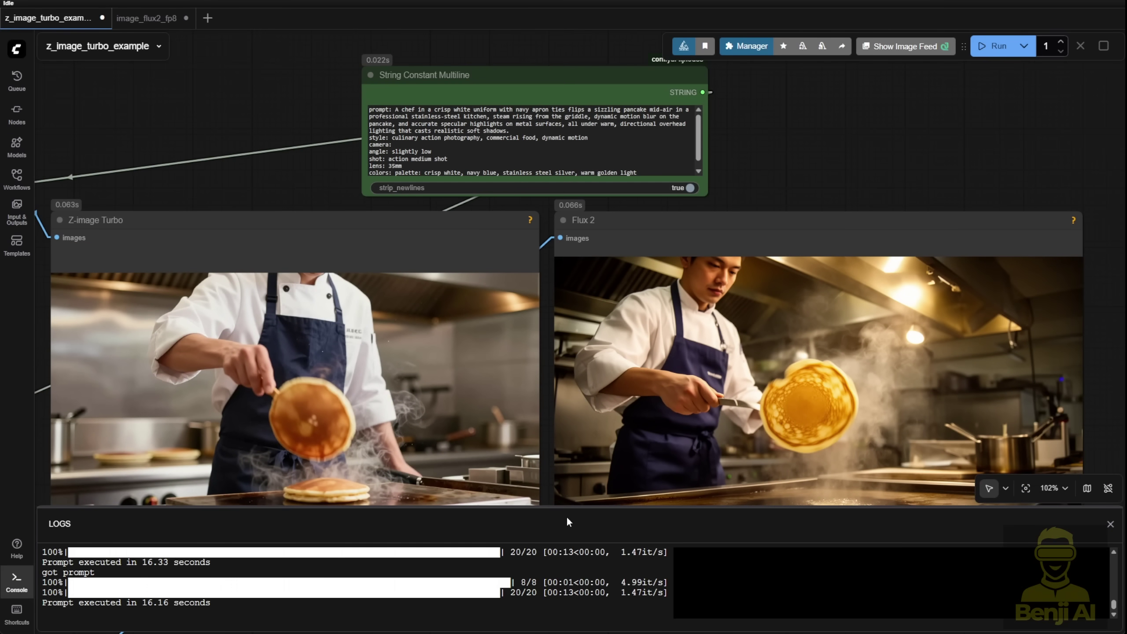
Highlight the sampling times in LOGS: about 1 second for 8/8 steps versus 13 seconds for 20/20.
drag(541, 582, 591, 581)
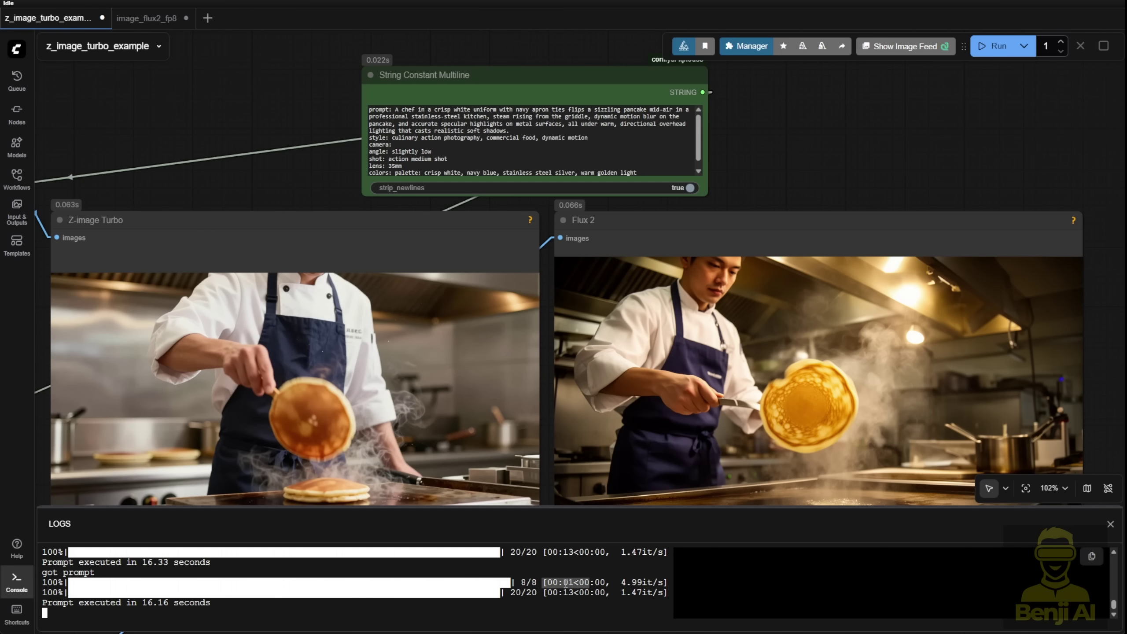
drag(564, 593, 589, 593)
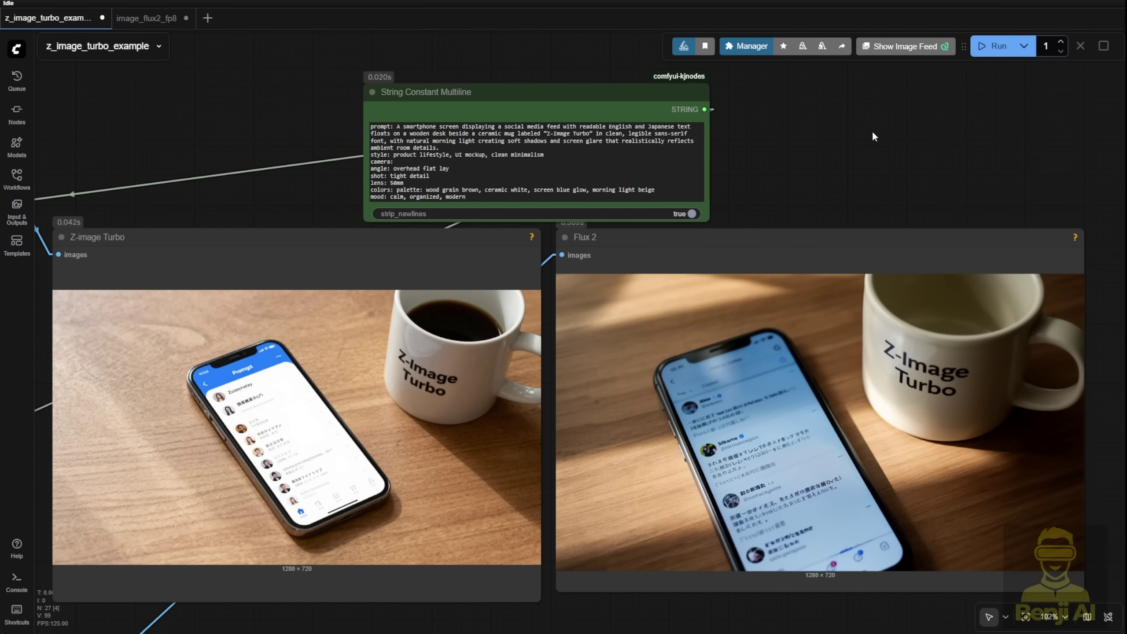
scroll(645, 105, up, 6)
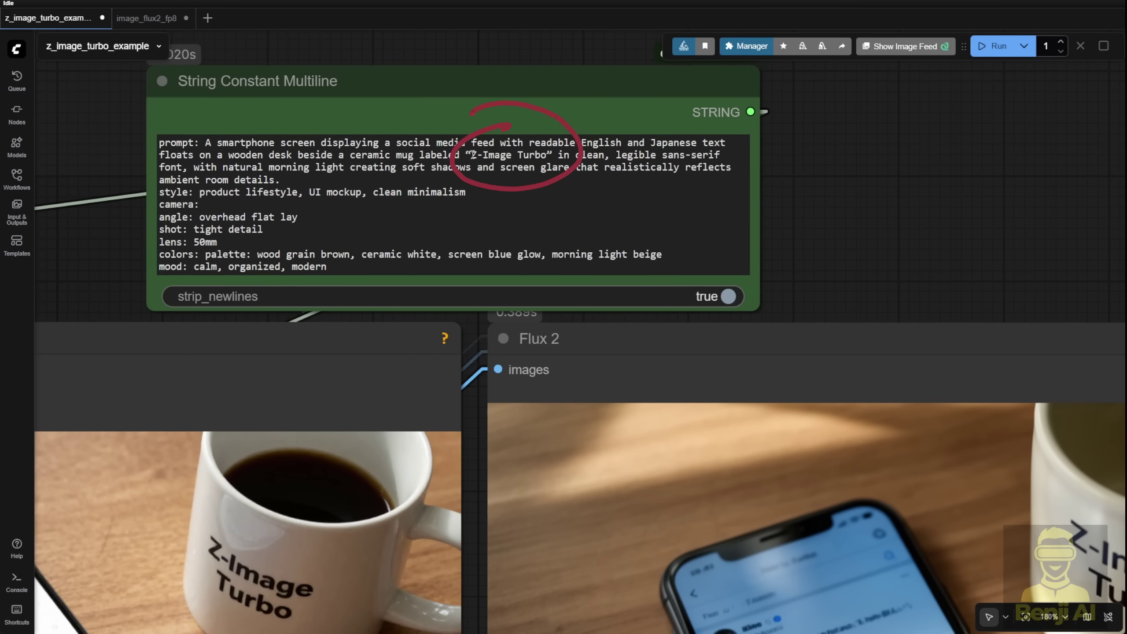
drag(471, 155, 547, 155)
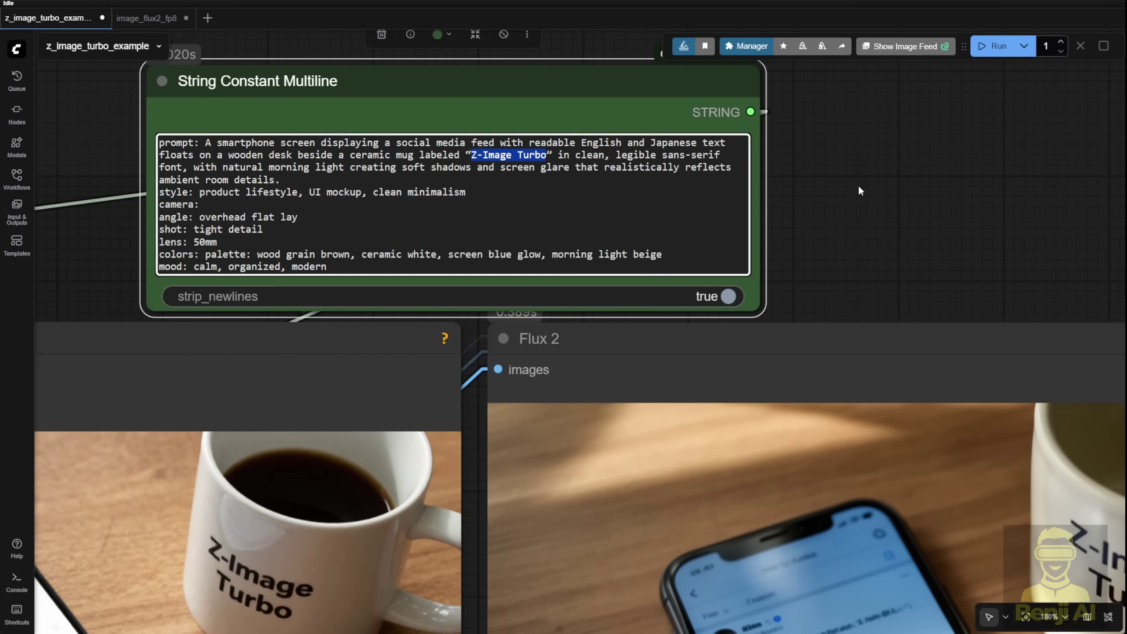
click(845, 232)
drag(846, 232, 896, 219)
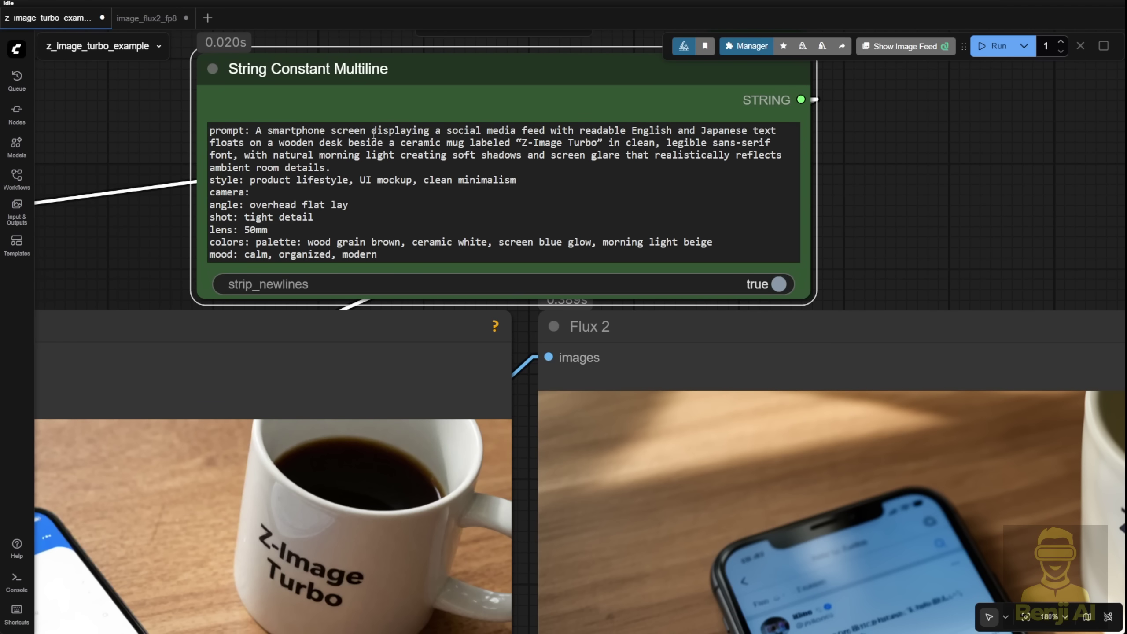
scroll(448, 131, down, 3)
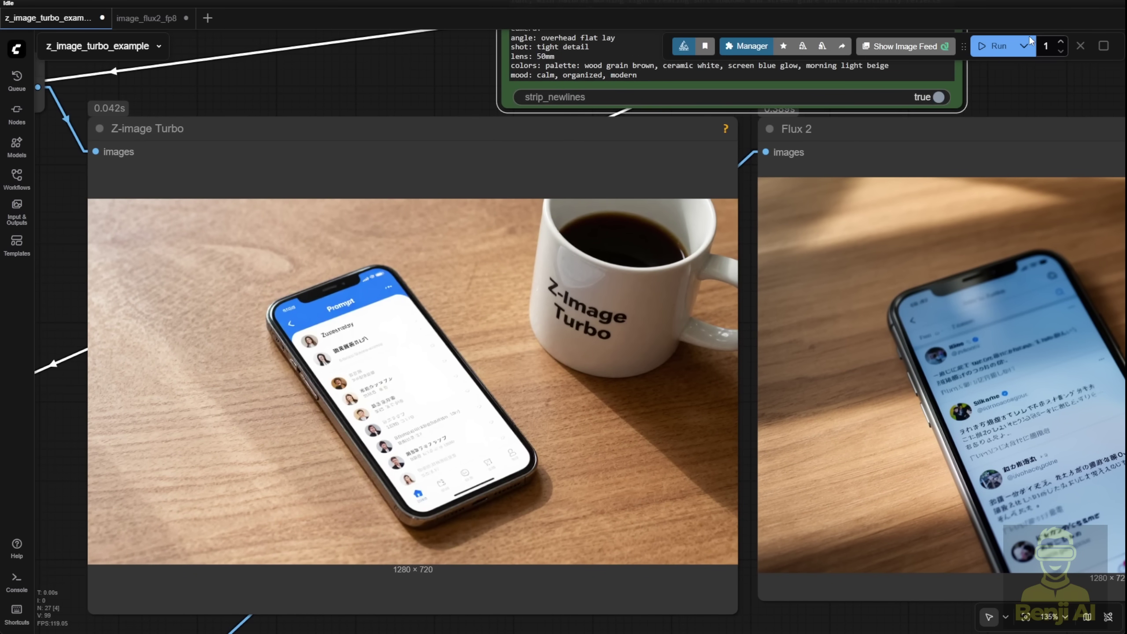
scroll(319, 311, up, 3)
scroll(373, 409, down, 3)
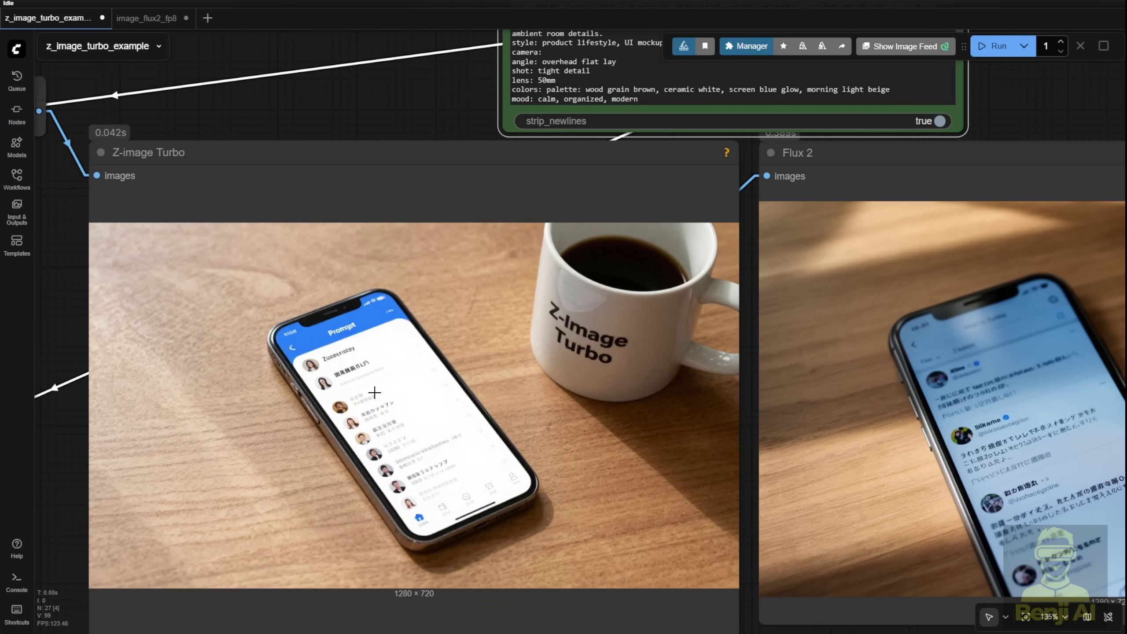
scroll(394, 446, down, 2)
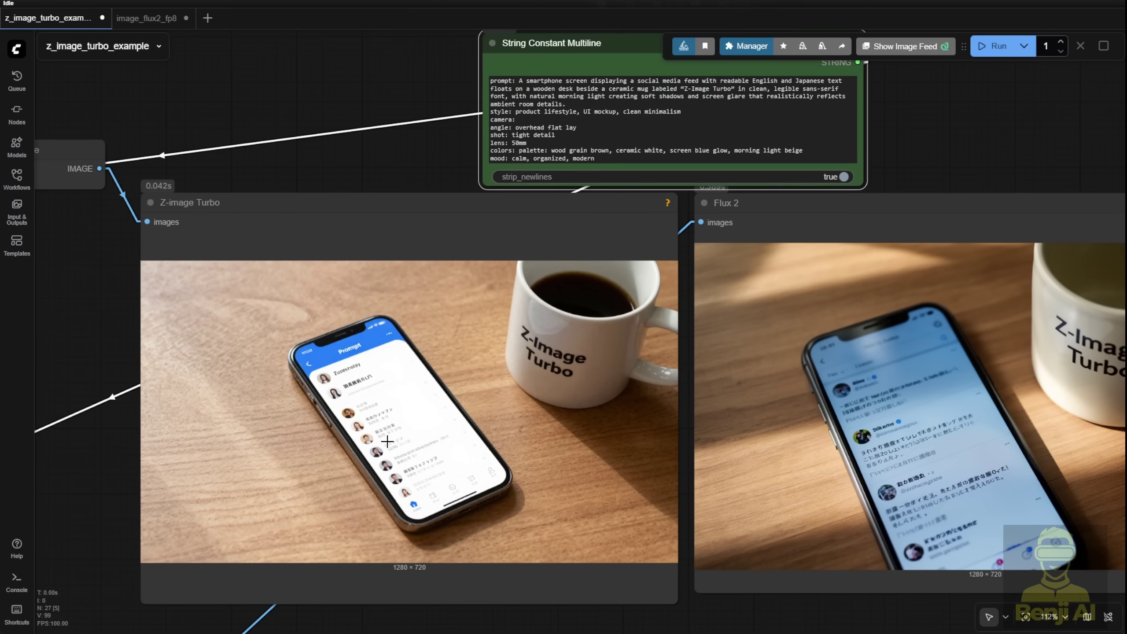
drag(916, 168, 515, 157)
click(516, 160)
click(717, 109)
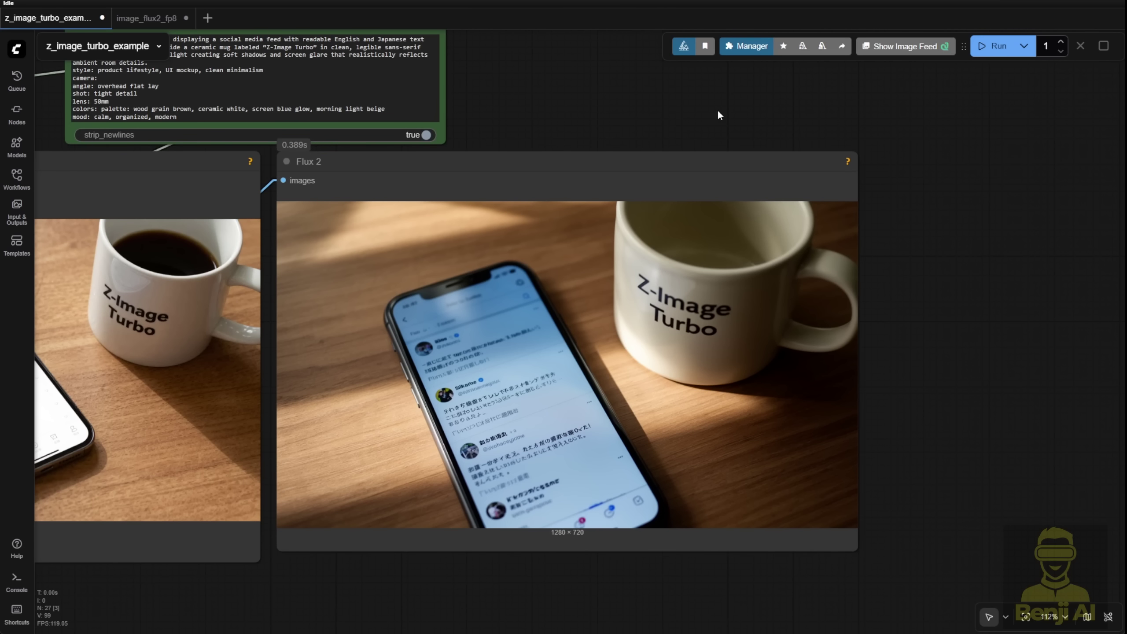
scroll(491, 322, up, 3)
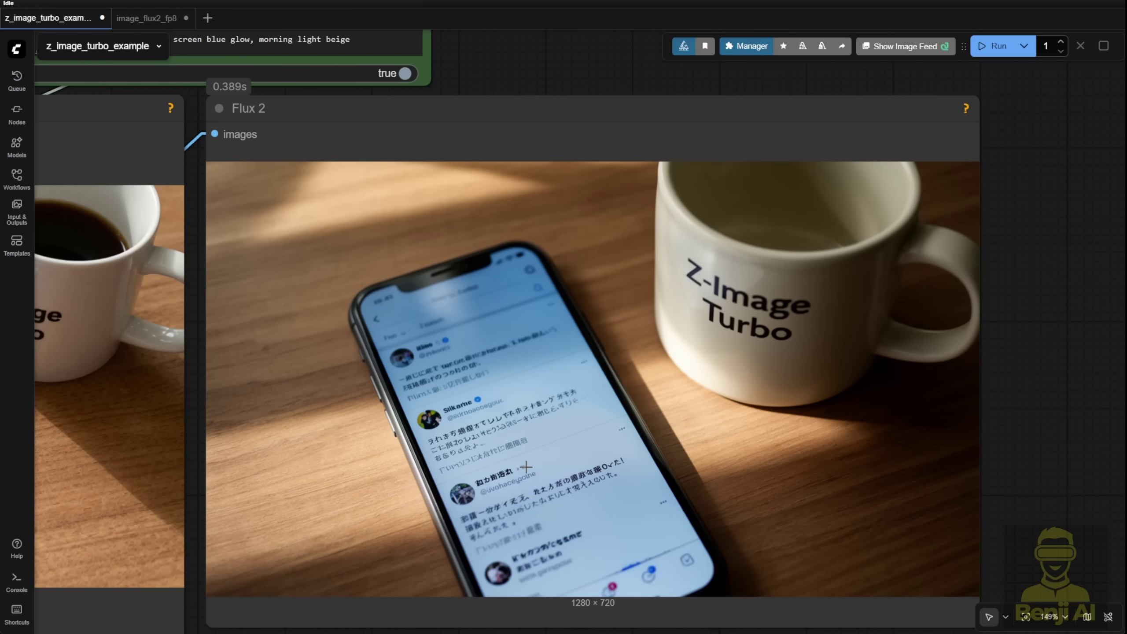
scroll(527, 467, down, 3)
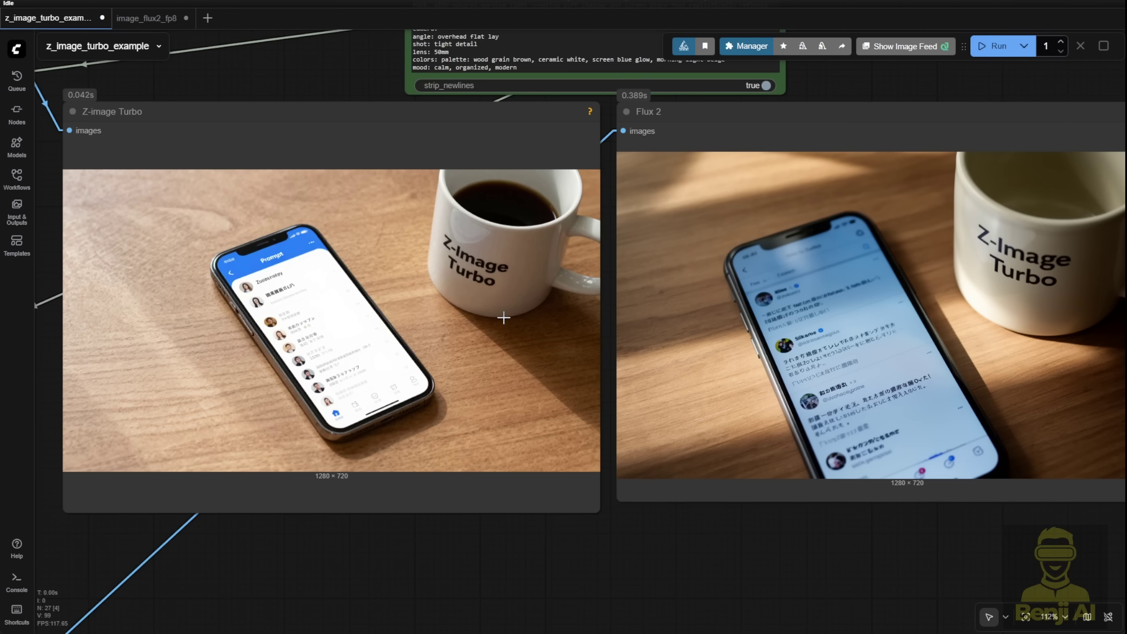
drag(757, 489, 708, 579)
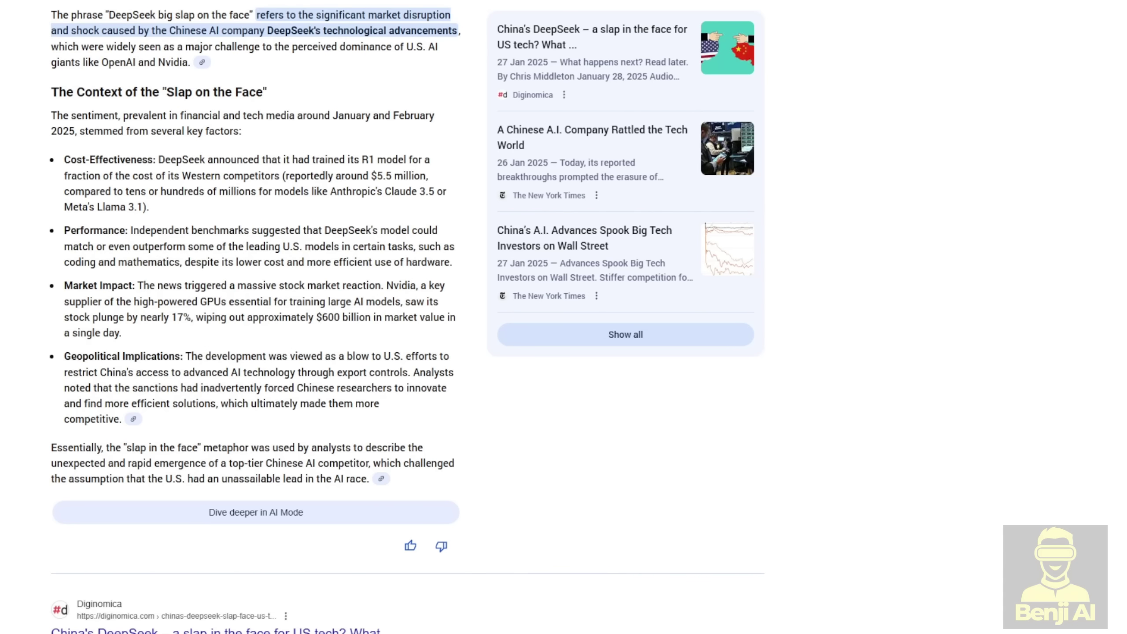
scroll(200, 310, up, 1)
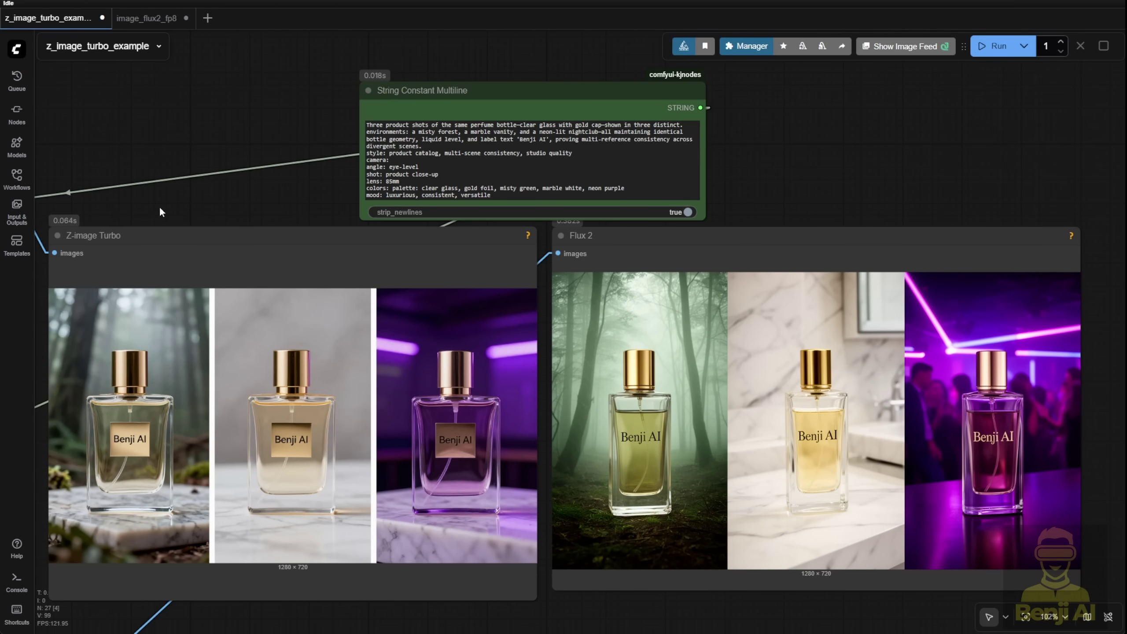
drag(159, 206, 177, 99)
scroll(712, 535, up, 2)
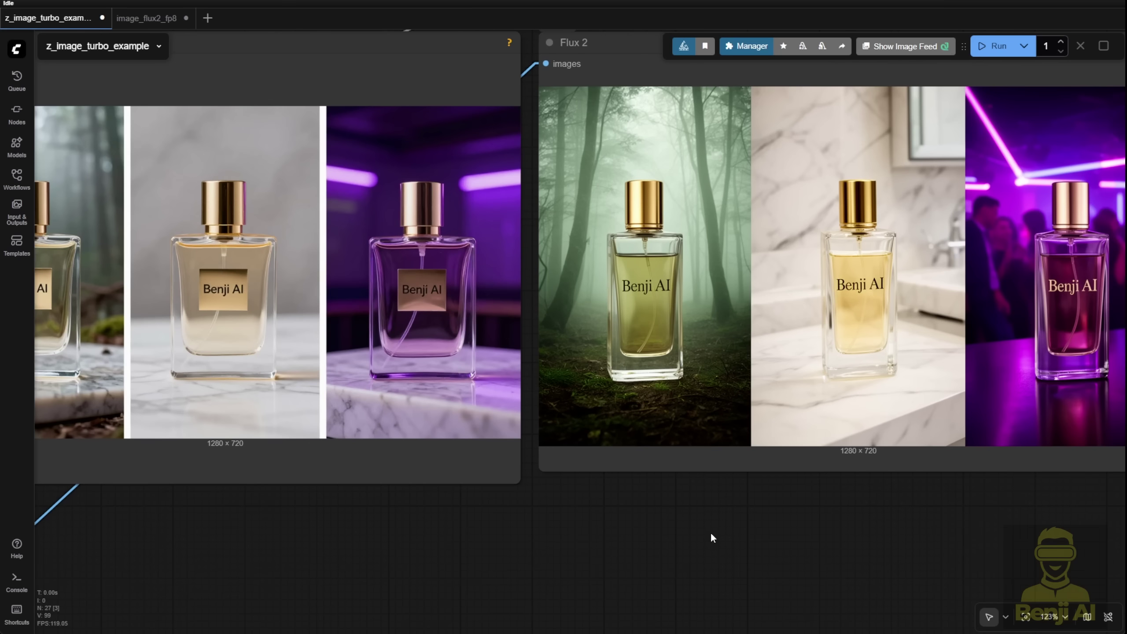
drag(713, 536, 536, 596)
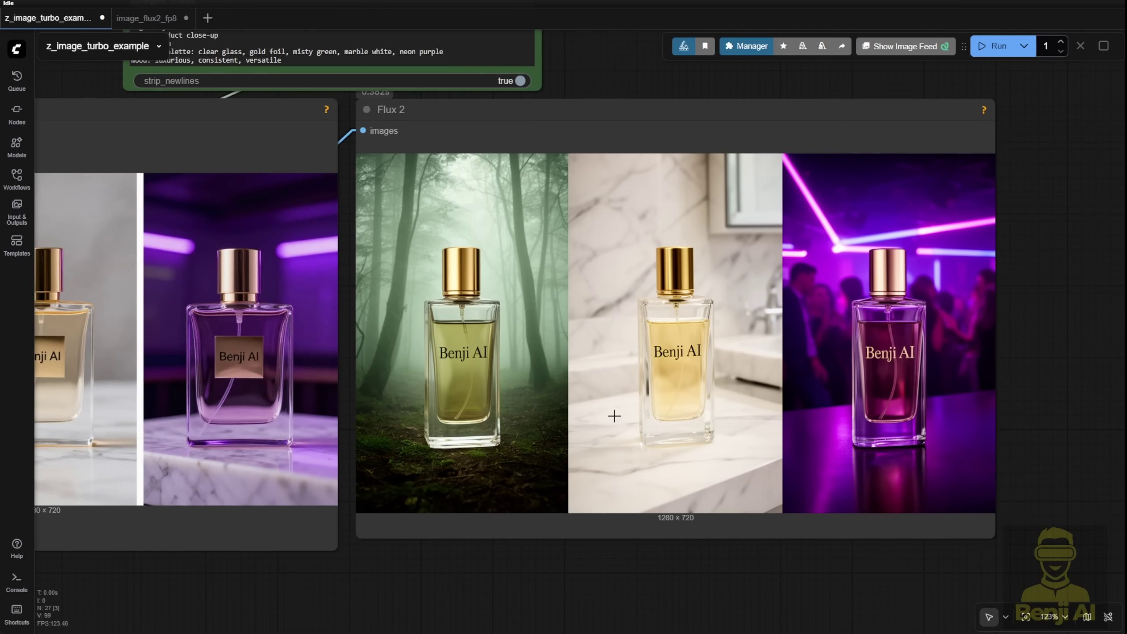
drag(365, 599, 645, 633)
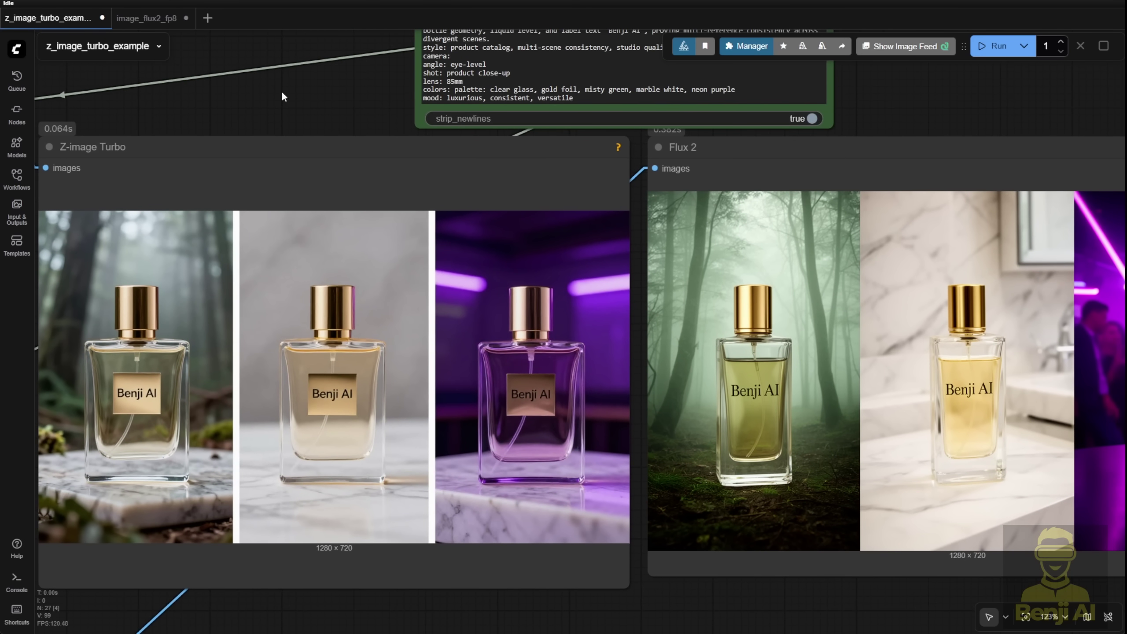
scroll(283, 97, down, 3)
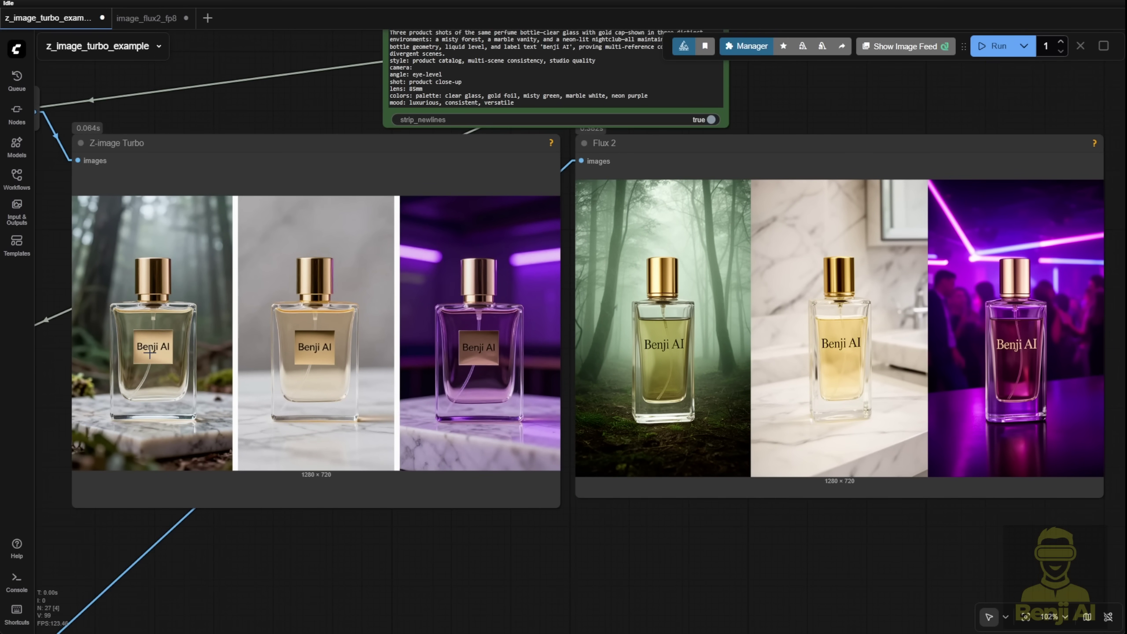
scroll(149, 353, up, 1)
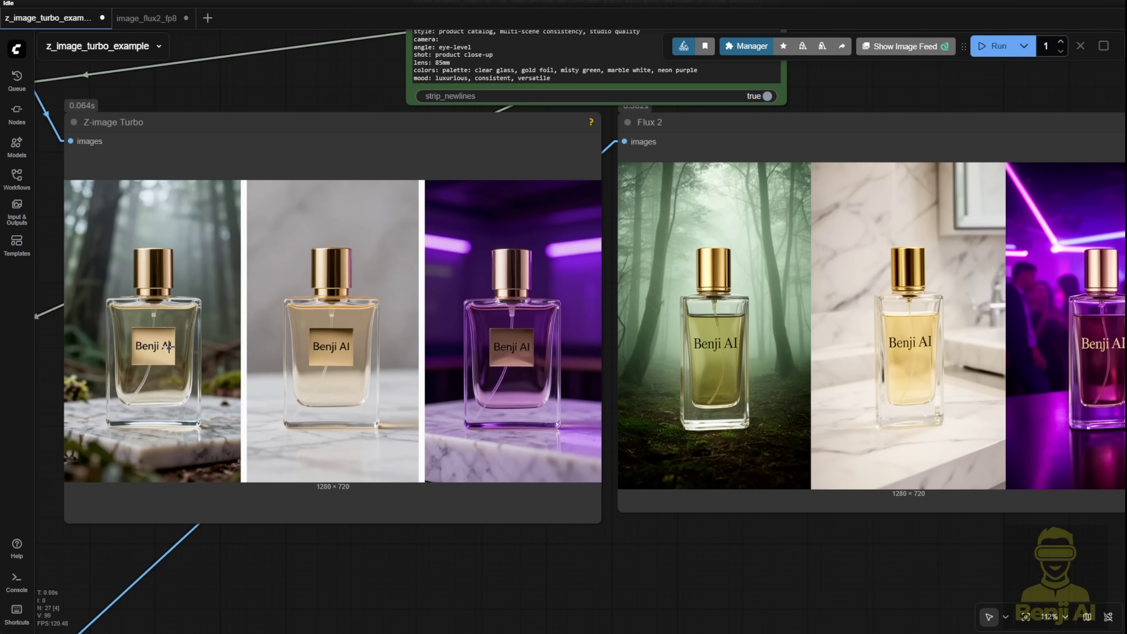
scroll(715, 546, down, 1)
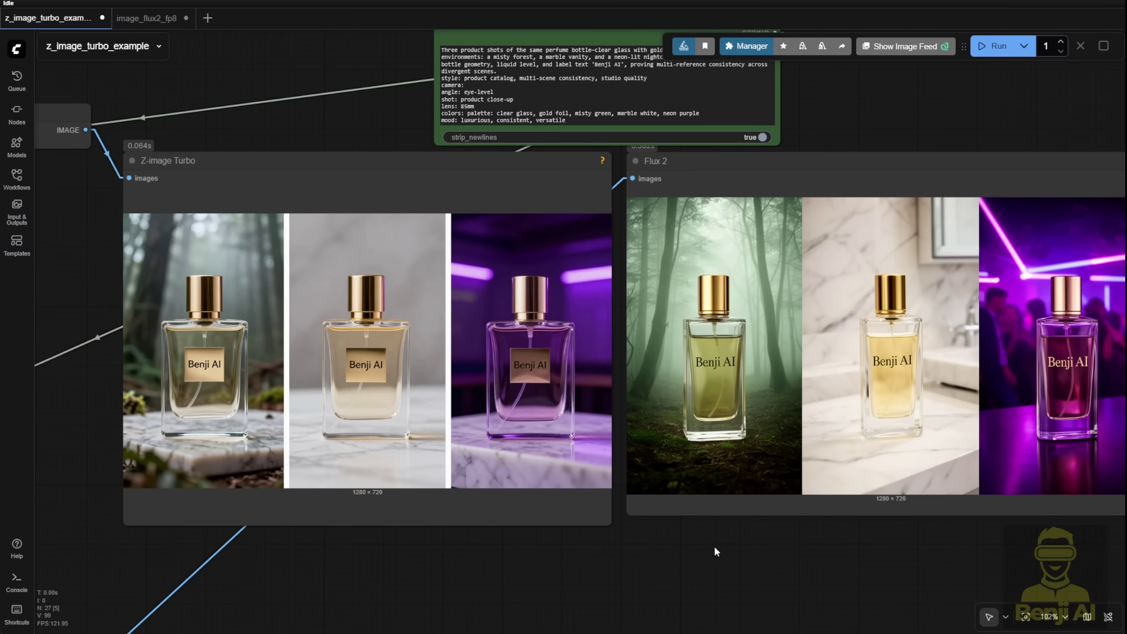
drag(664, 532, 653, 503)
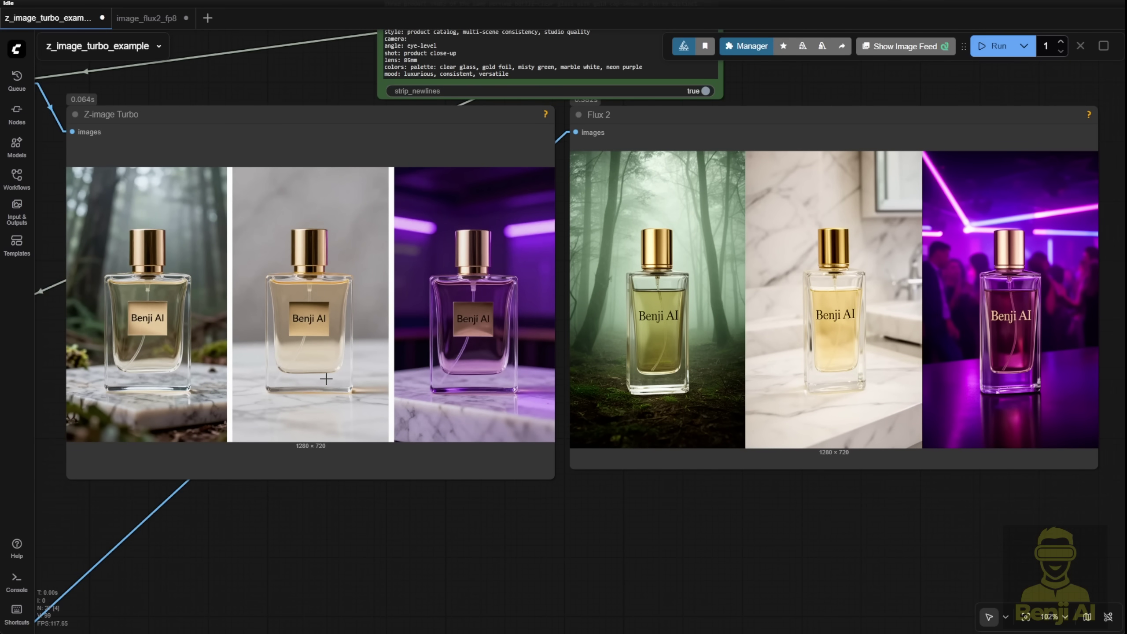
scroll(326, 377, up, 5)
scroll(468, 571, up, 2)
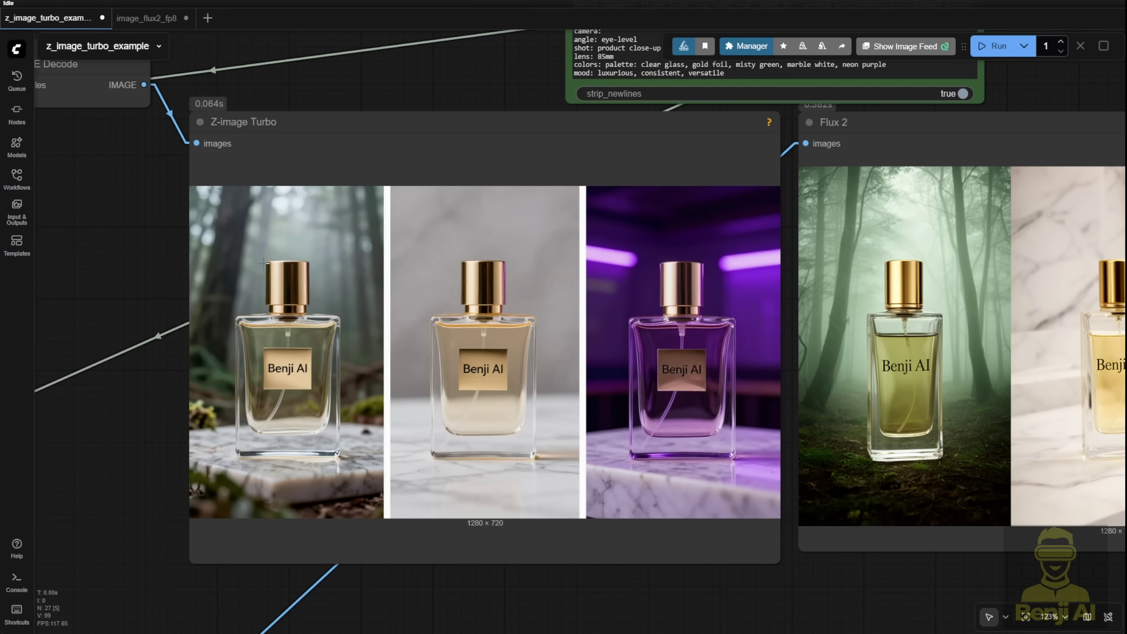
scroll(270, 311, up, 3)
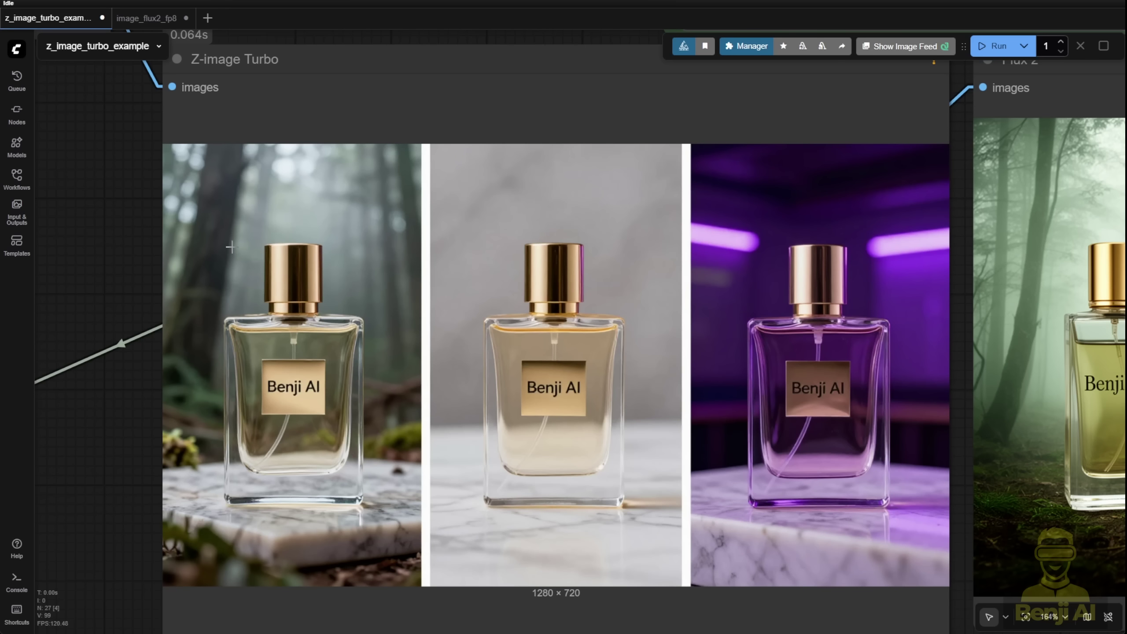
scroll(503, 596, down, 3)
drag(504, 597, 328, 583)
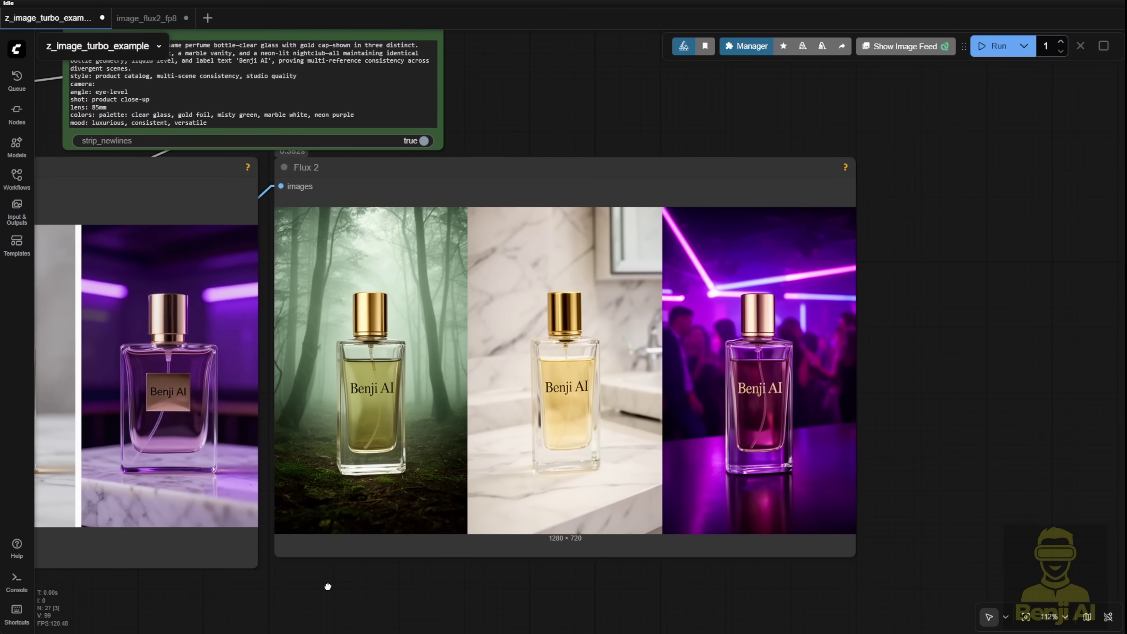
scroll(348, 357, up, 1)
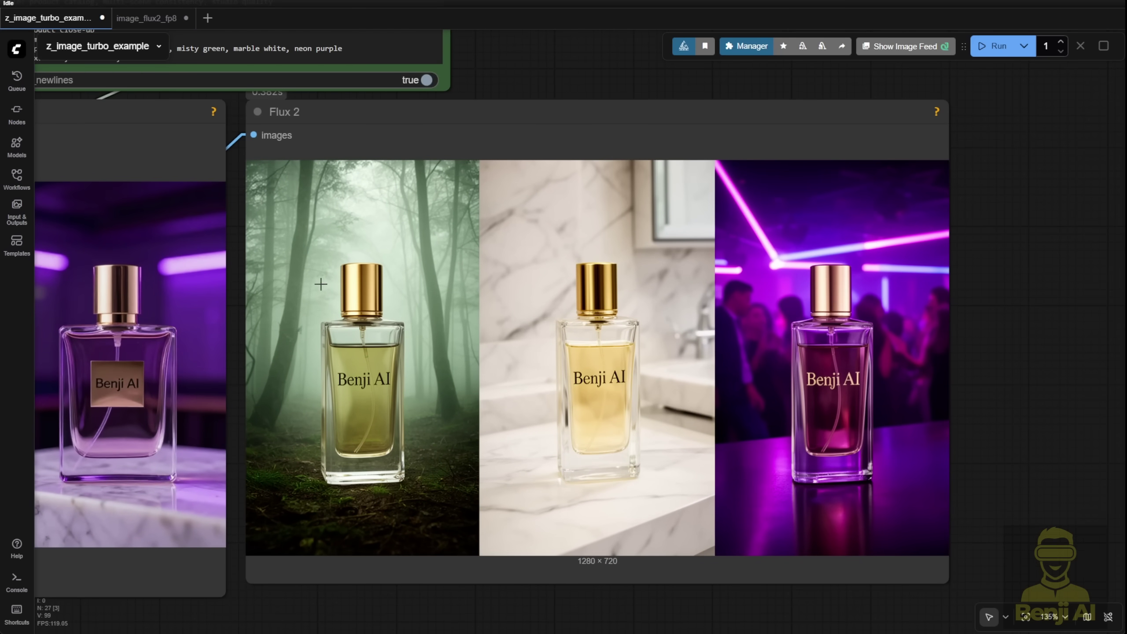
scroll(328, 407, up, 3)
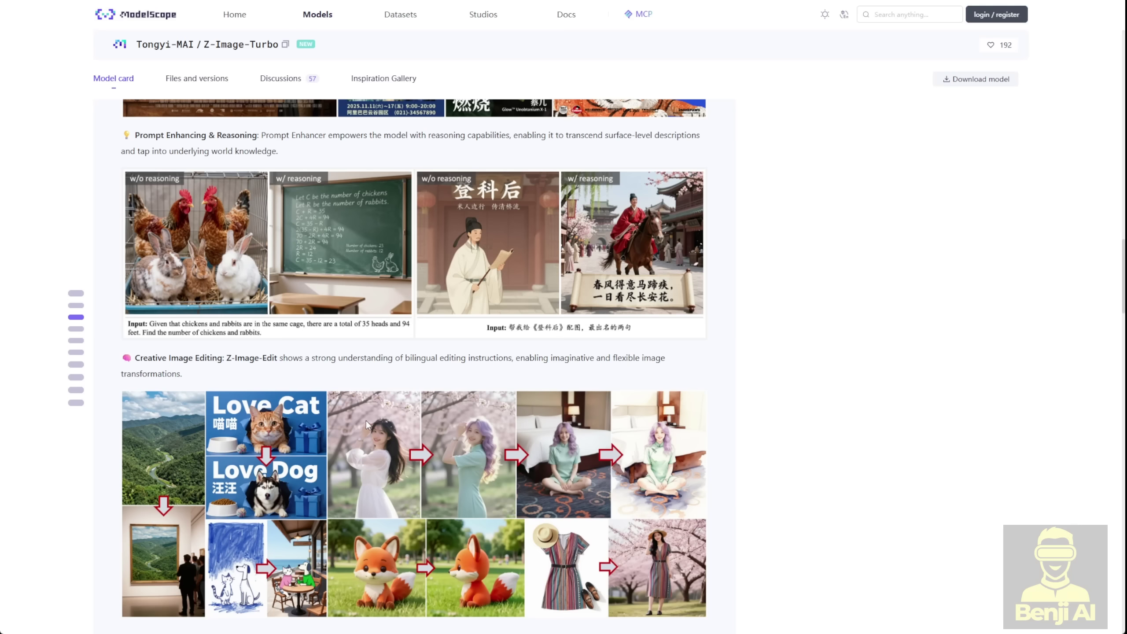
Return the Z-Image-Turbo model card to its Showcase section and reveal the Outline panel.
scroll(746, 515, up, 12)
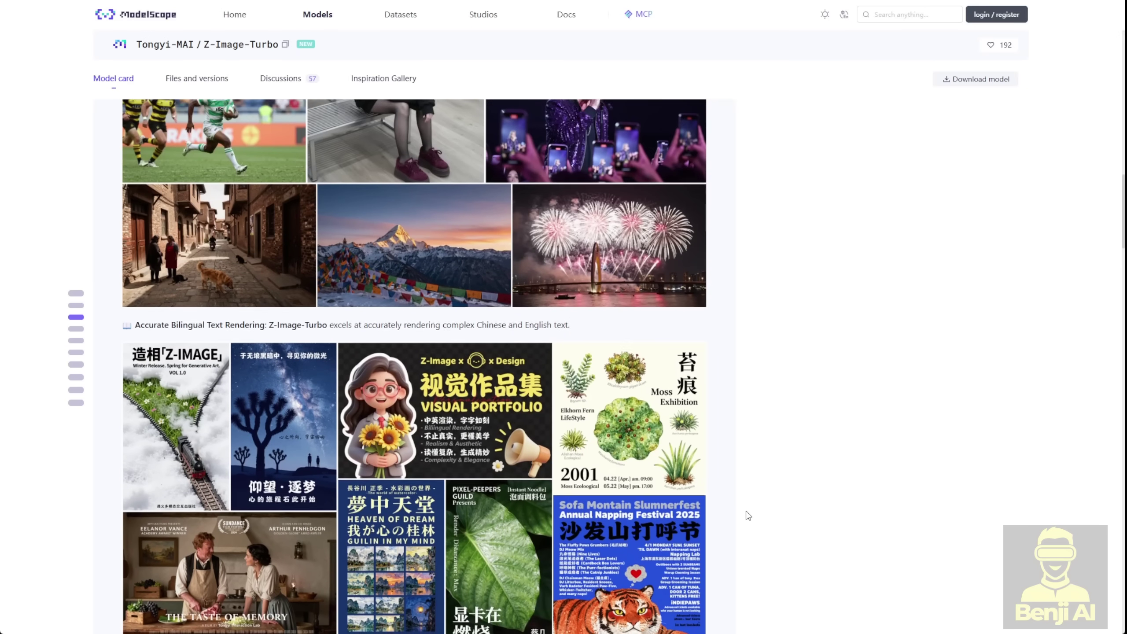
scroll(747, 515, up, 4)
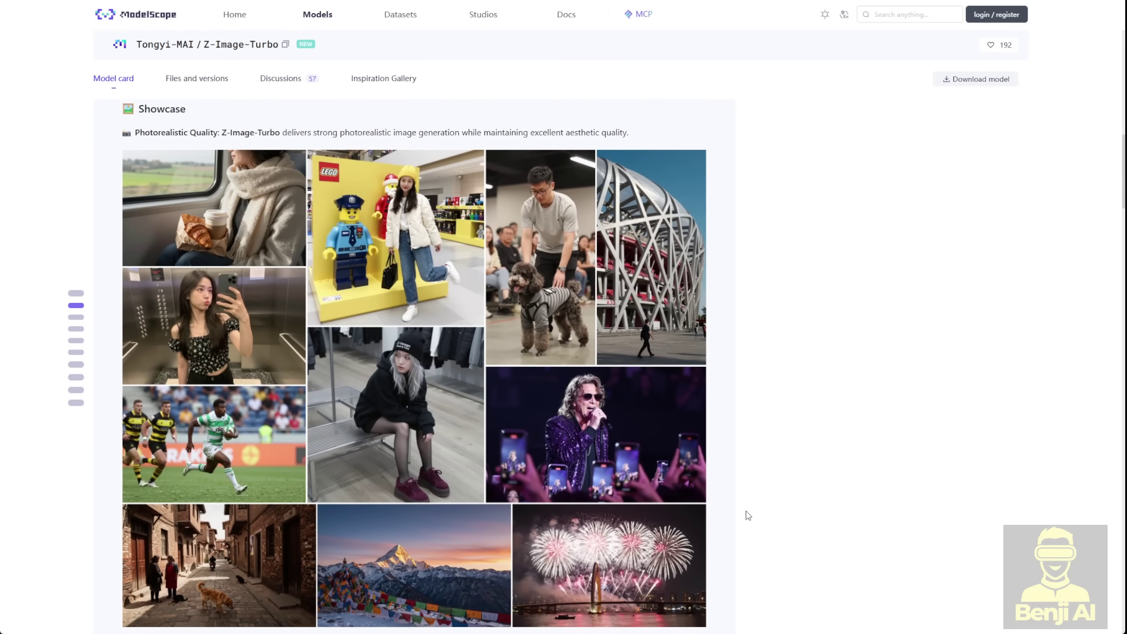
scroll(748, 516, down, 1)
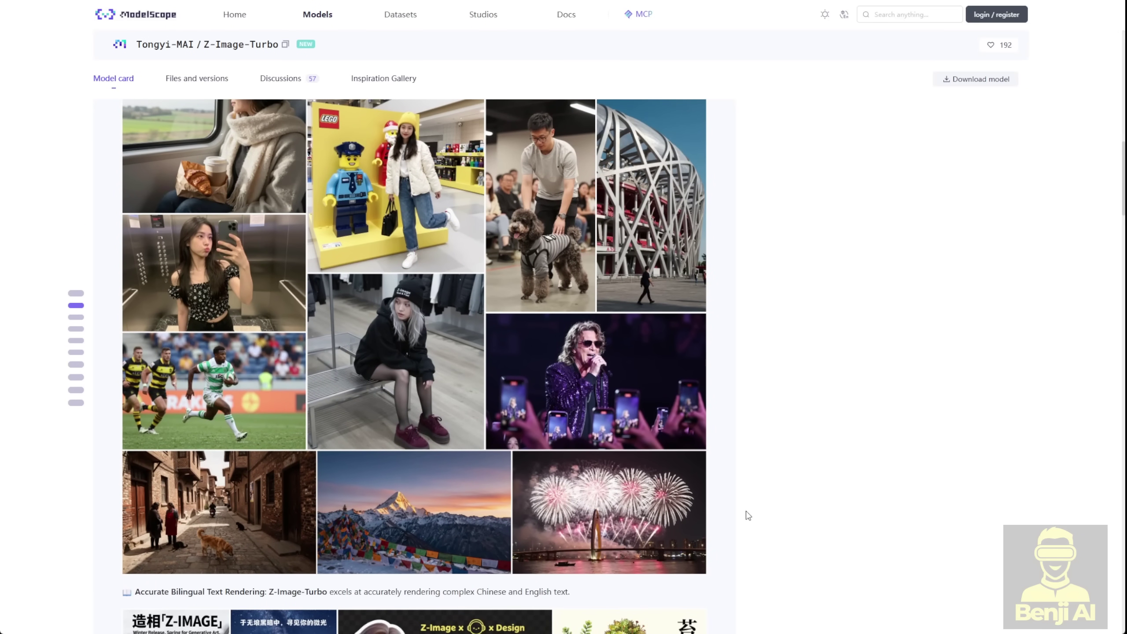
mouse_move(73, 400)
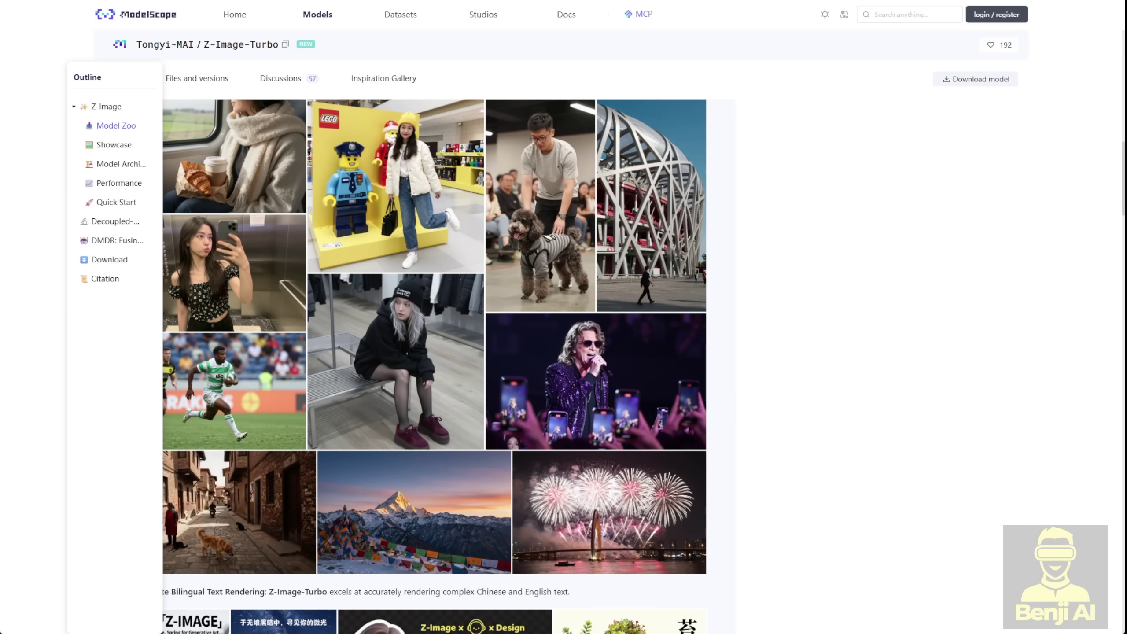